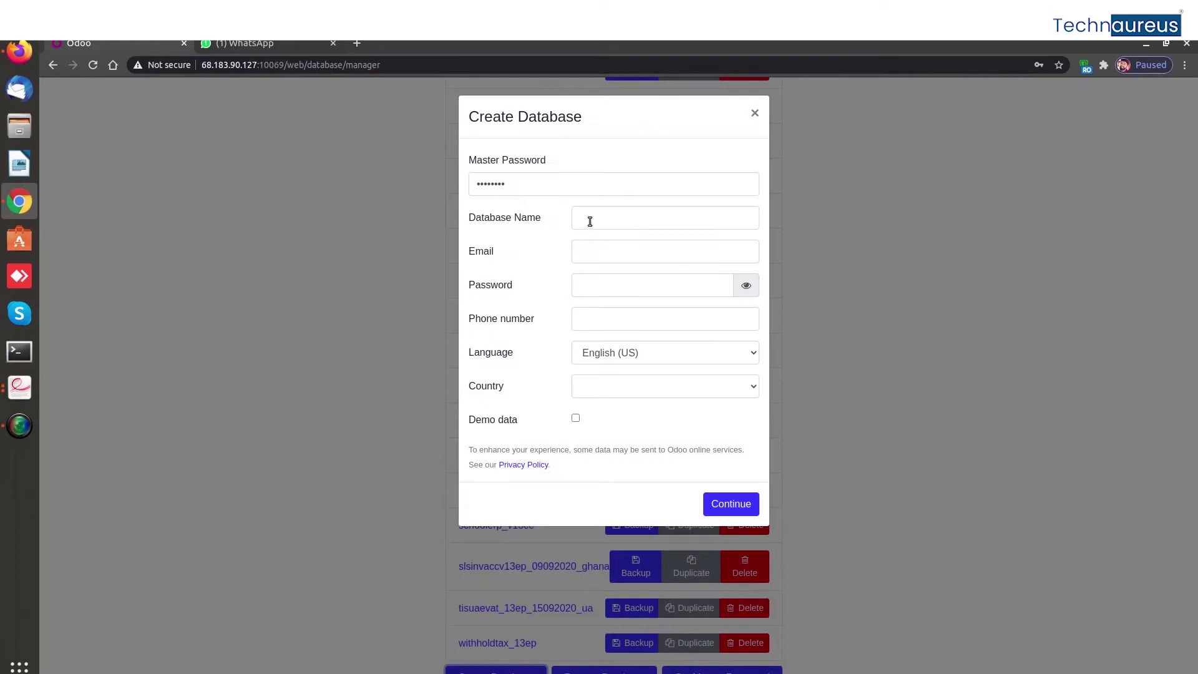
Name the database whatsapptest and enter the administrator login and password
{"action": "type", "text": "whatsap"}
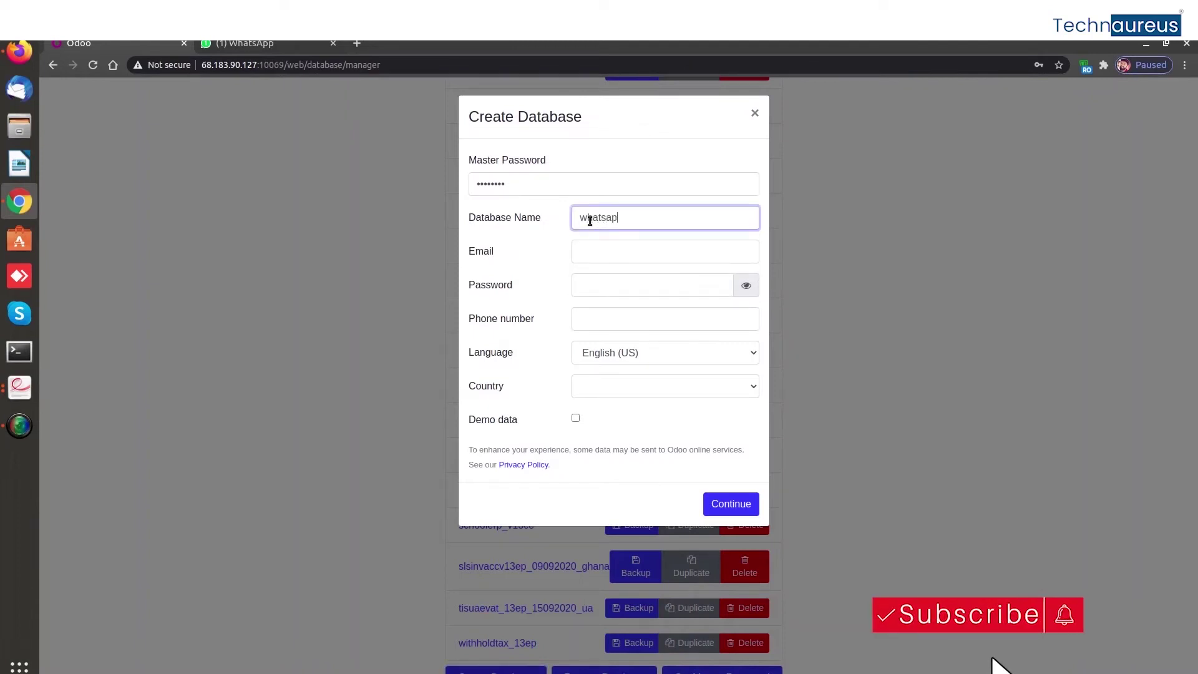
{"action": "type", "text": "ptest"}
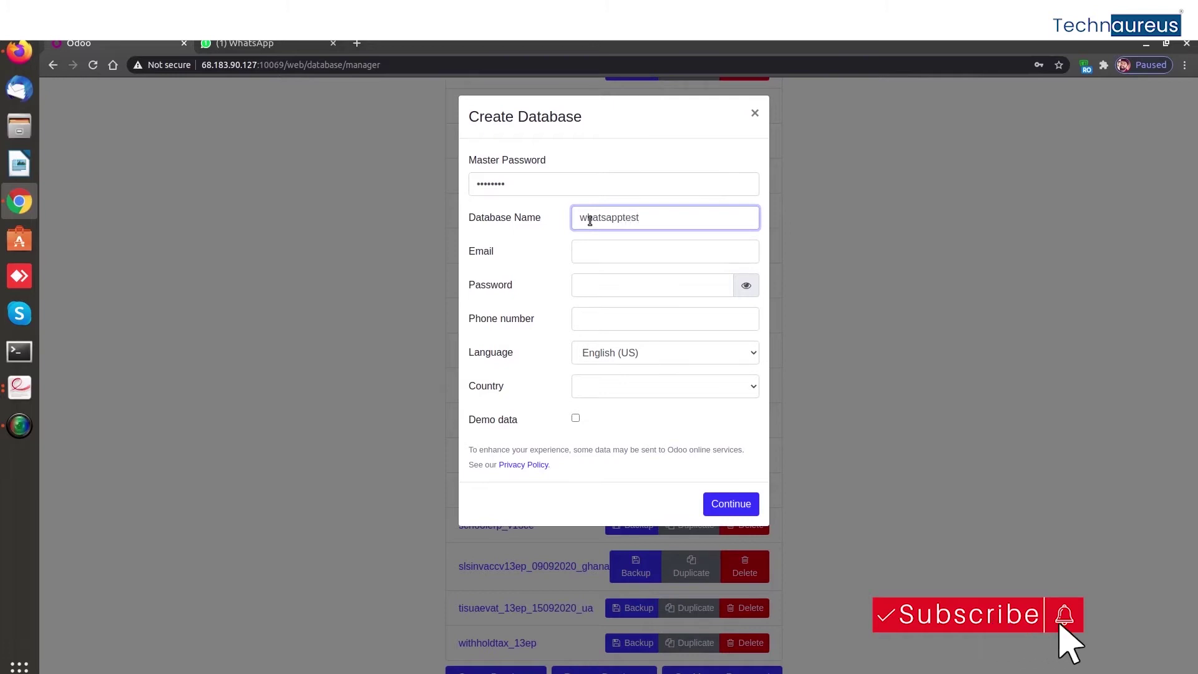
{"action": "left_click", "coordinate": [597, 252]}
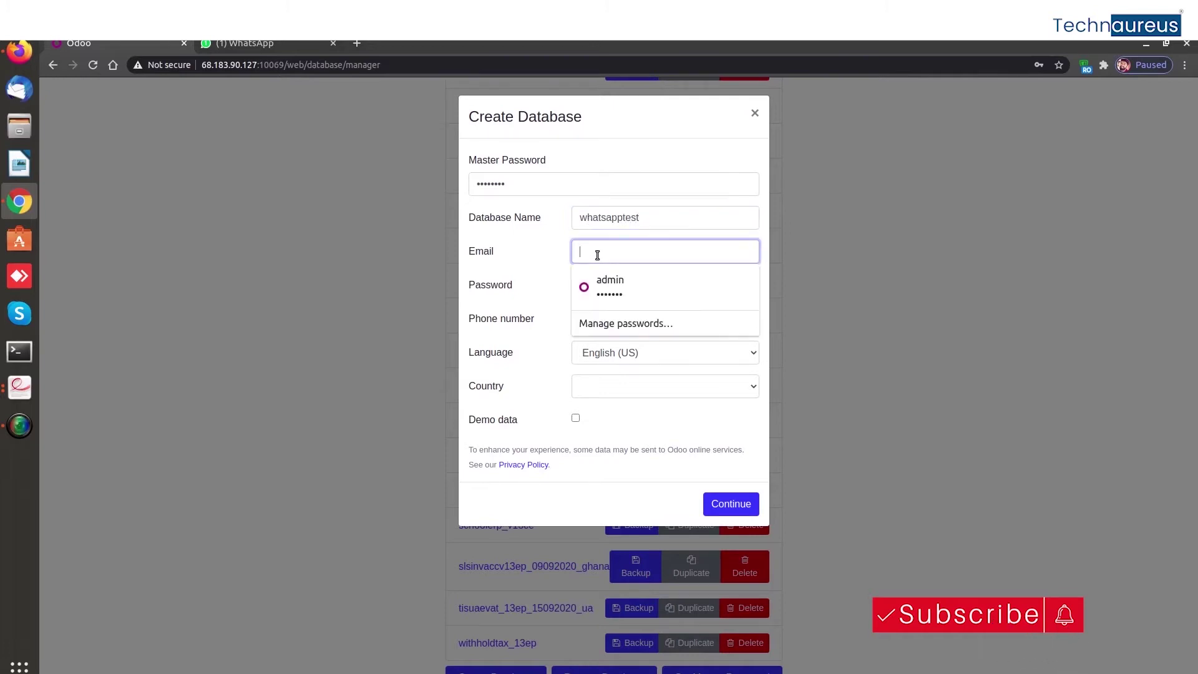
{"action": "type", "text": "admin"}
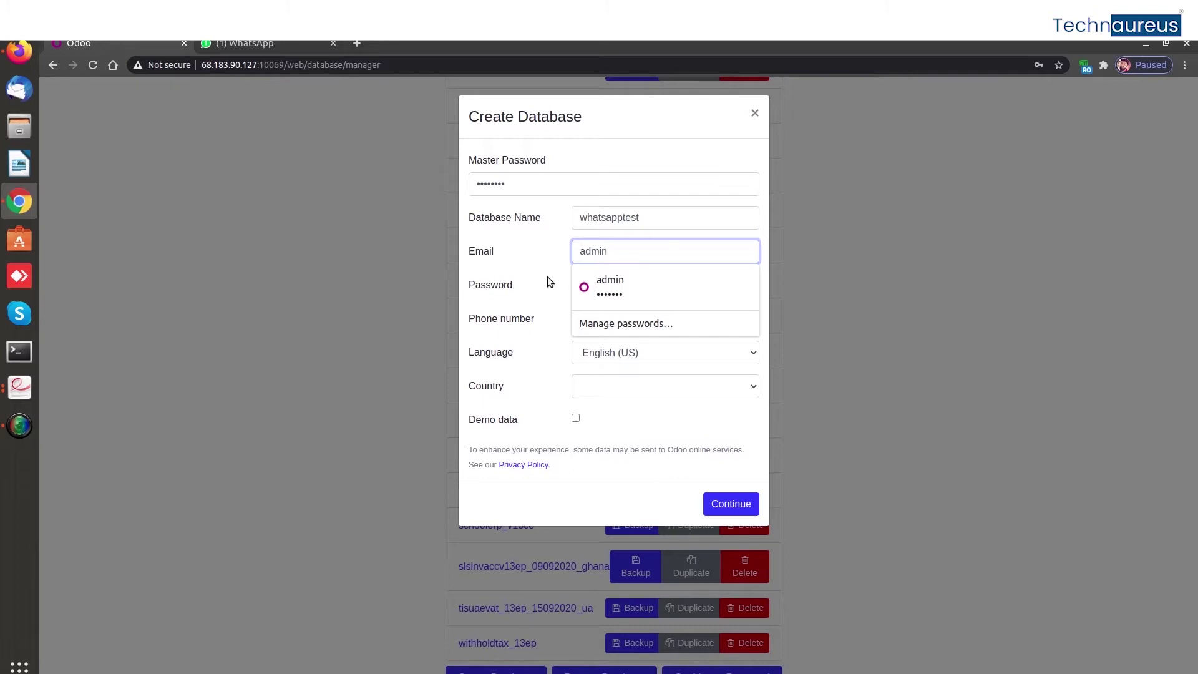
{"action": "key", "text": "Tab"}
{"action": "left_click", "coordinate": [597, 288]}
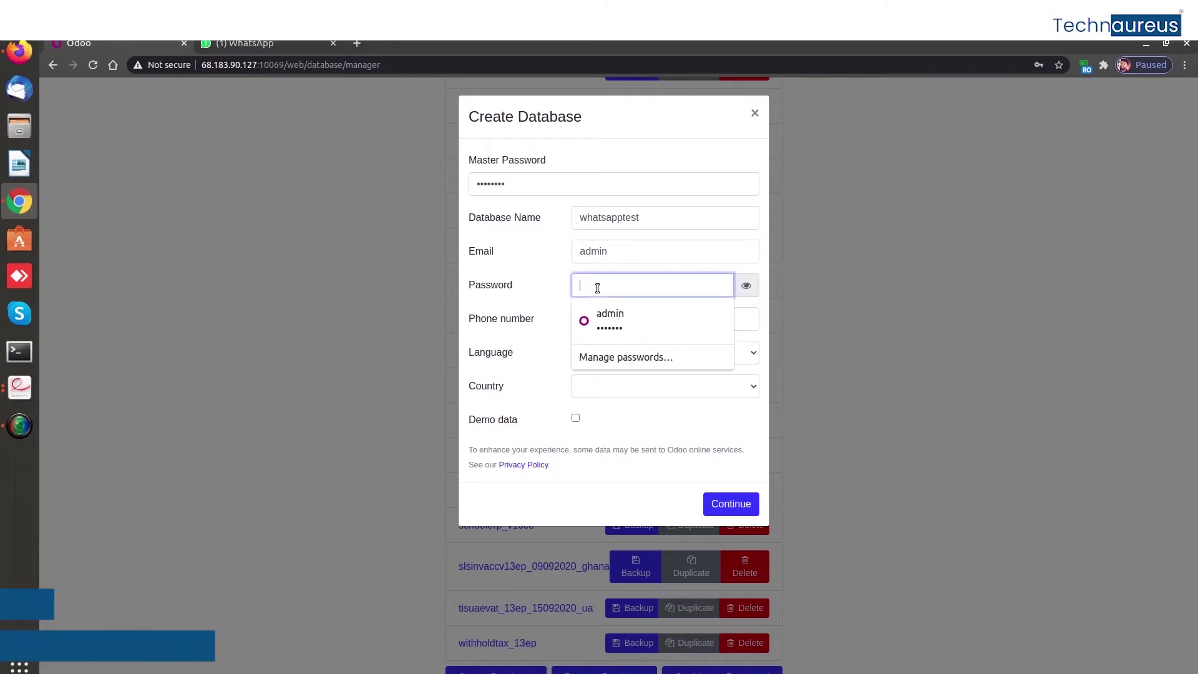
{"action": "type", "text": "ad"}
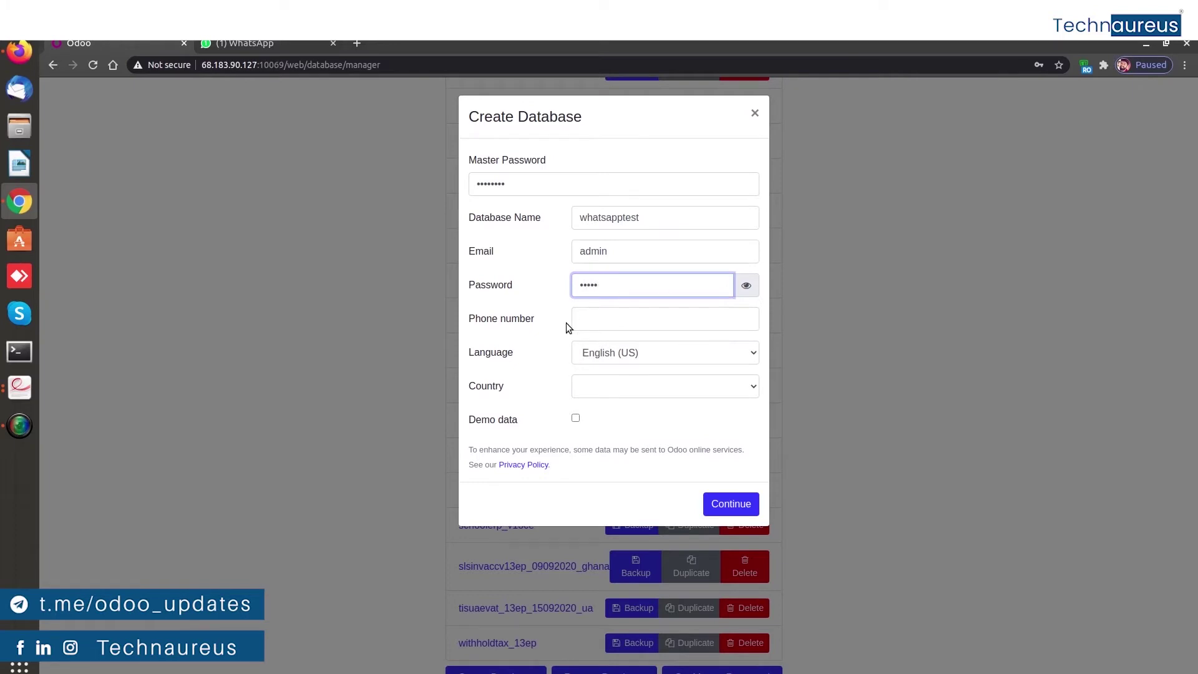
Choose Afghanistan as the country, include demo data, and create the database
{"action": "left_click", "coordinate": [596, 391]}
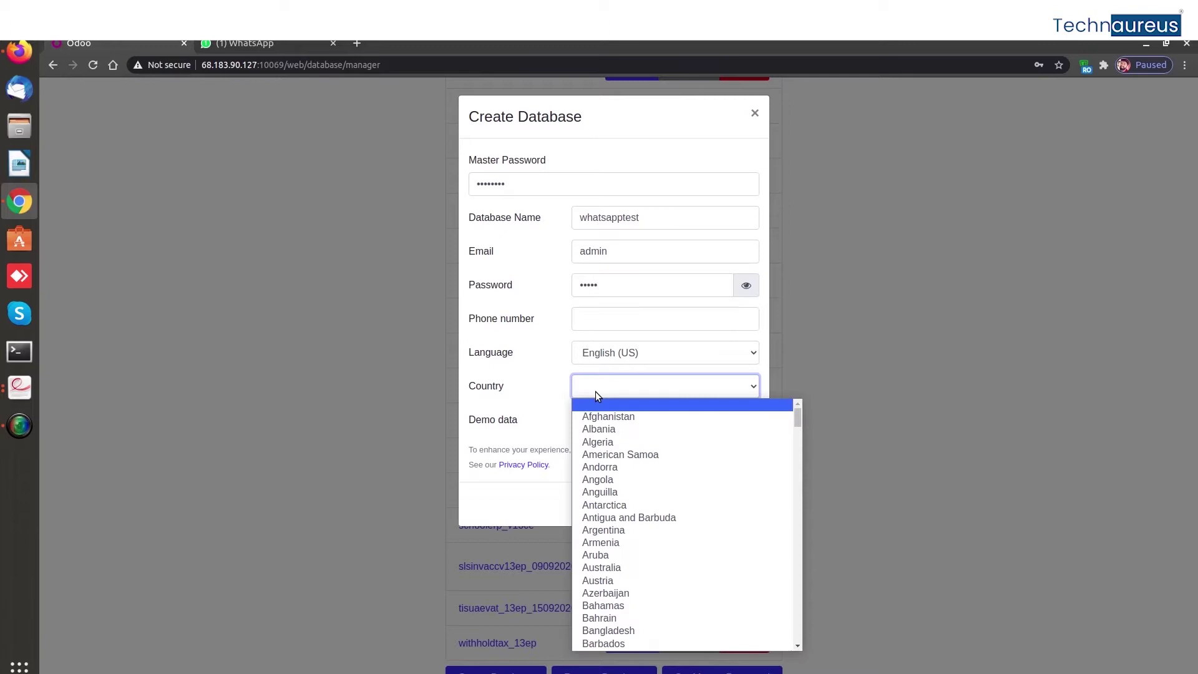
{"action": "left_click", "coordinate": [602, 421]}
{"action": "left_click", "coordinate": [574, 419]}
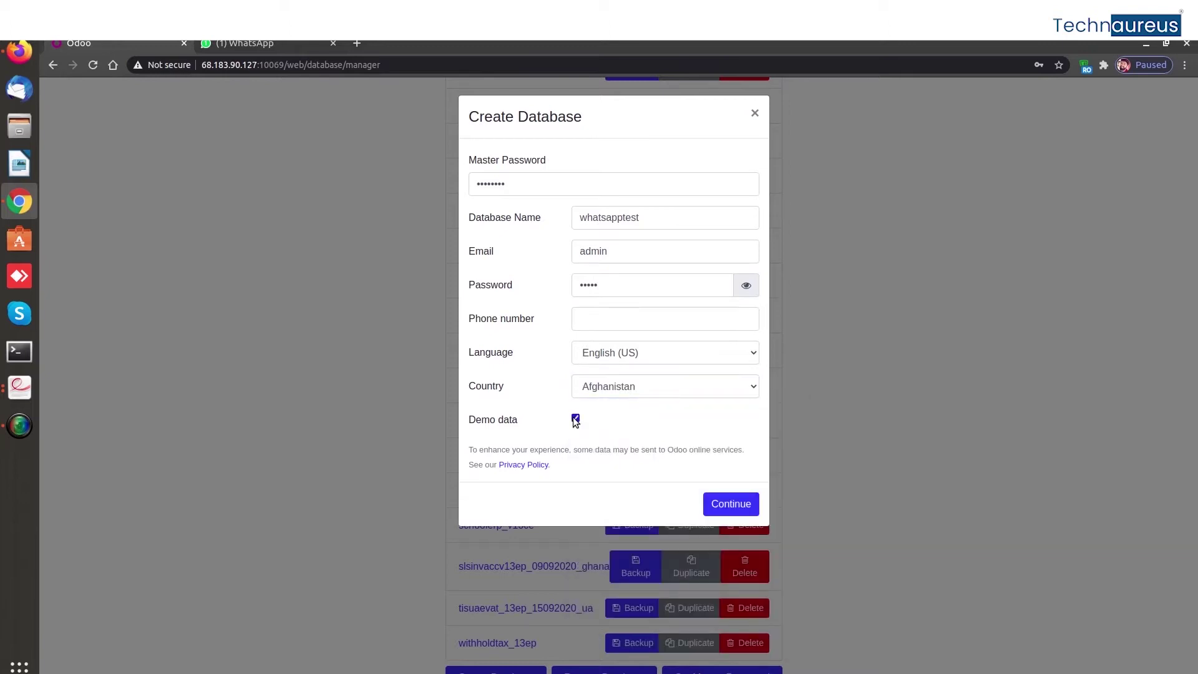
{"action": "left_click", "coordinate": [729, 505]}
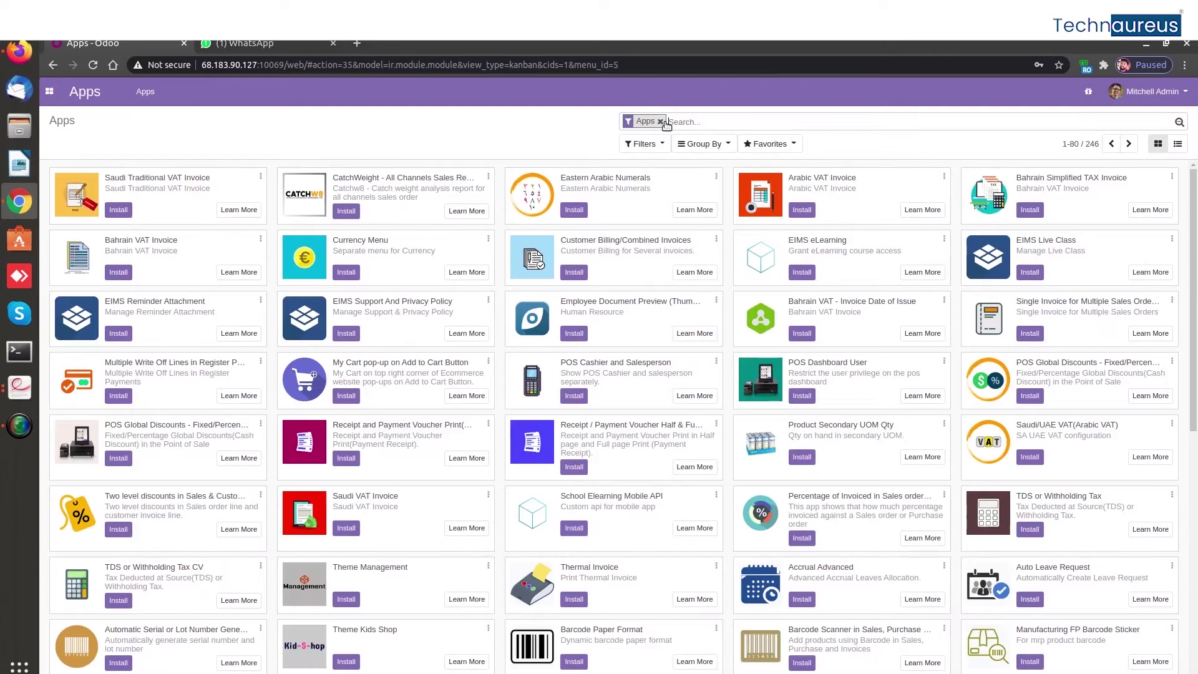
Search all modules for 'whatsapp invoice' and install Whatsapp Invoice Integration
{"action": "left_click", "coordinate": [660, 121]}
{"action": "type", "text": "w"}
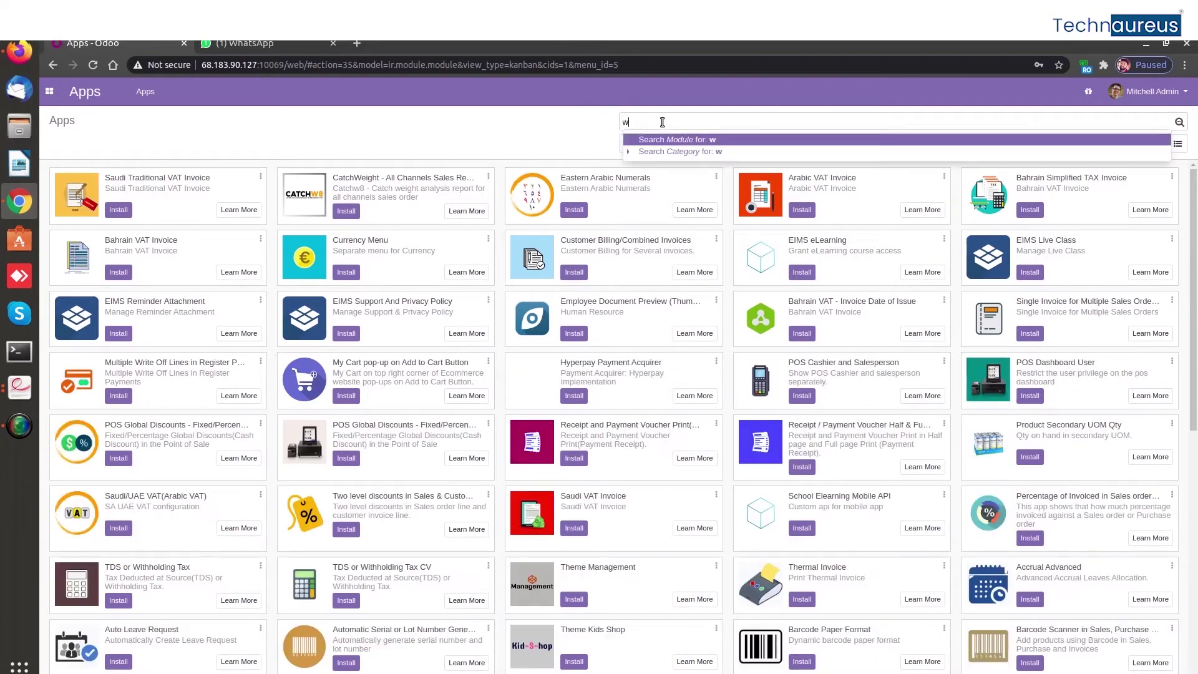
{"action": "type", "text": "hatsapp"}
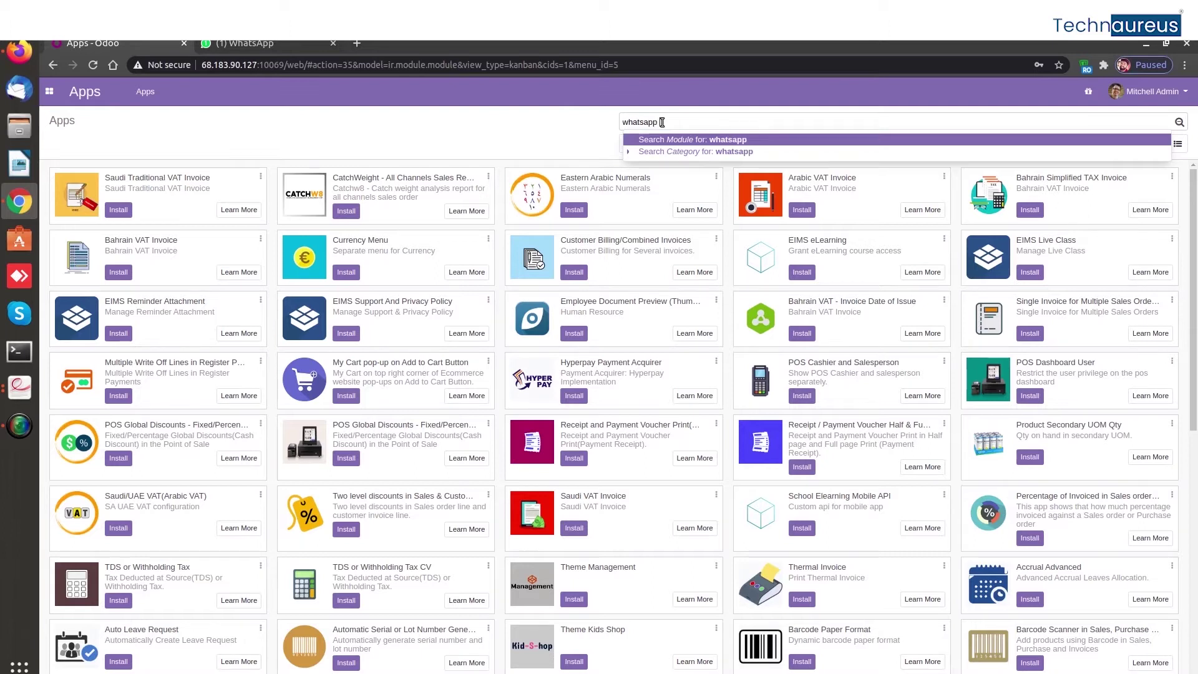
{"action": "type", "text": " invoice"}
{"action": "key", "text": "Return"}
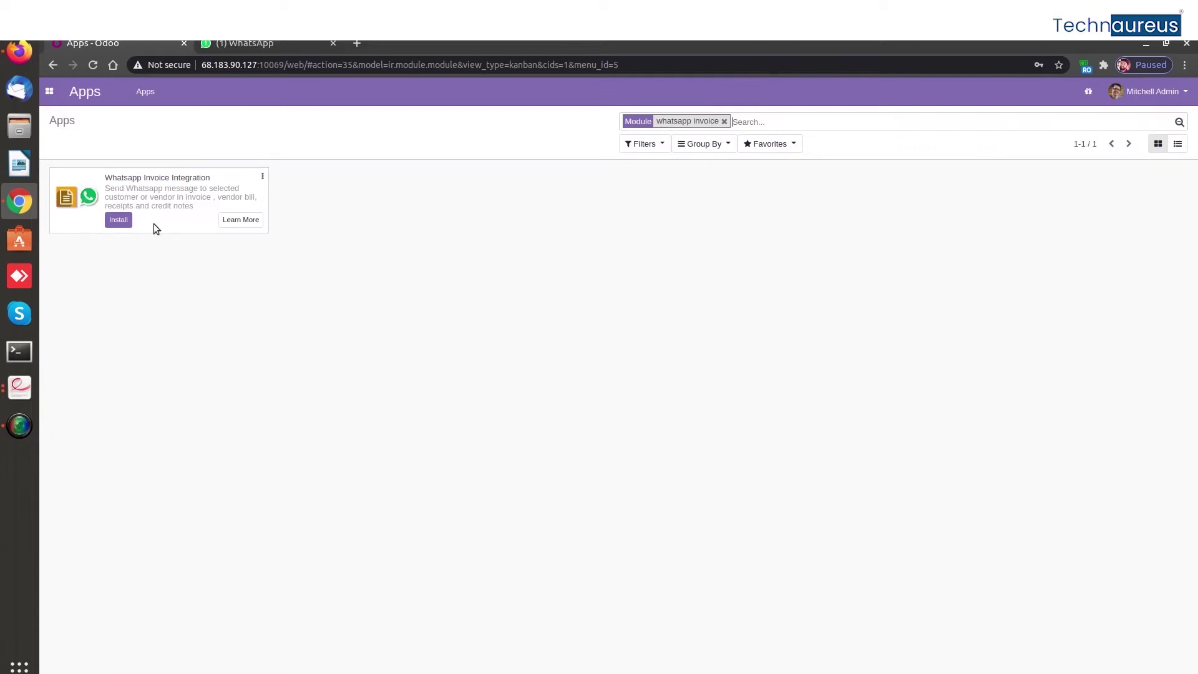
{"action": "left_click", "coordinate": [128, 221]}
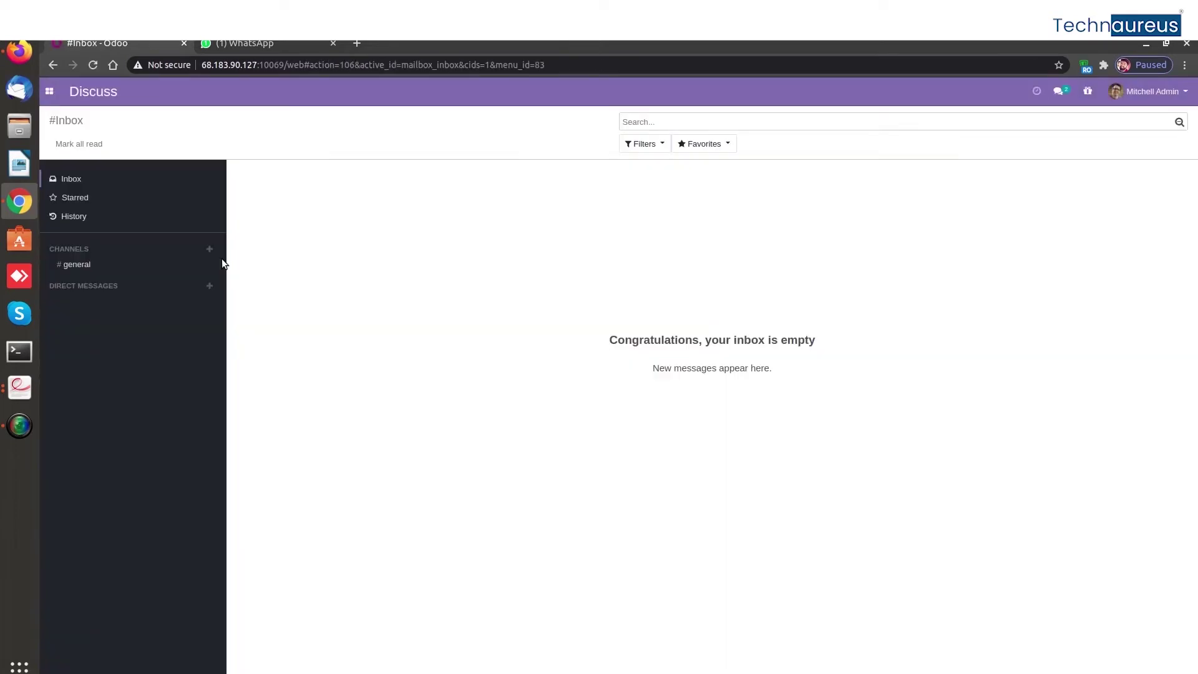
Switch to the Invoicing app and create a new invoice from the Invoices list
{"action": "left_click", "coordinate": [49, 91]}
{"action": "left_click", "coordinate": [66, 133]}
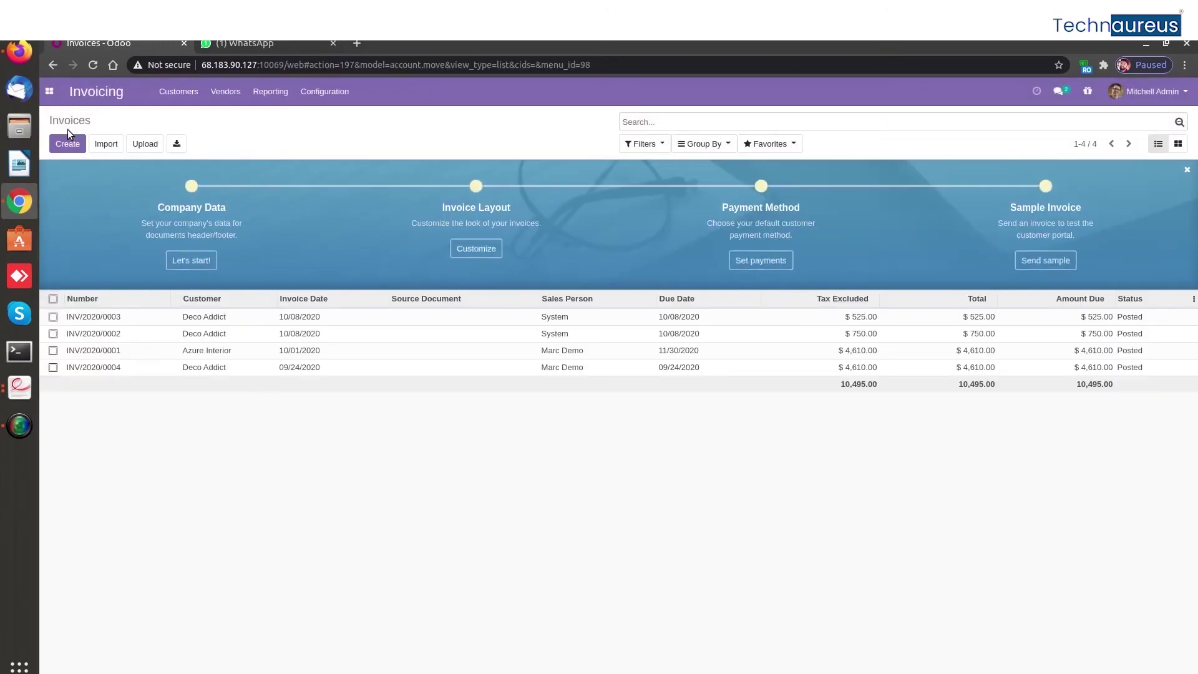
{"action": "left_click", "coordinate": [61, 145]}
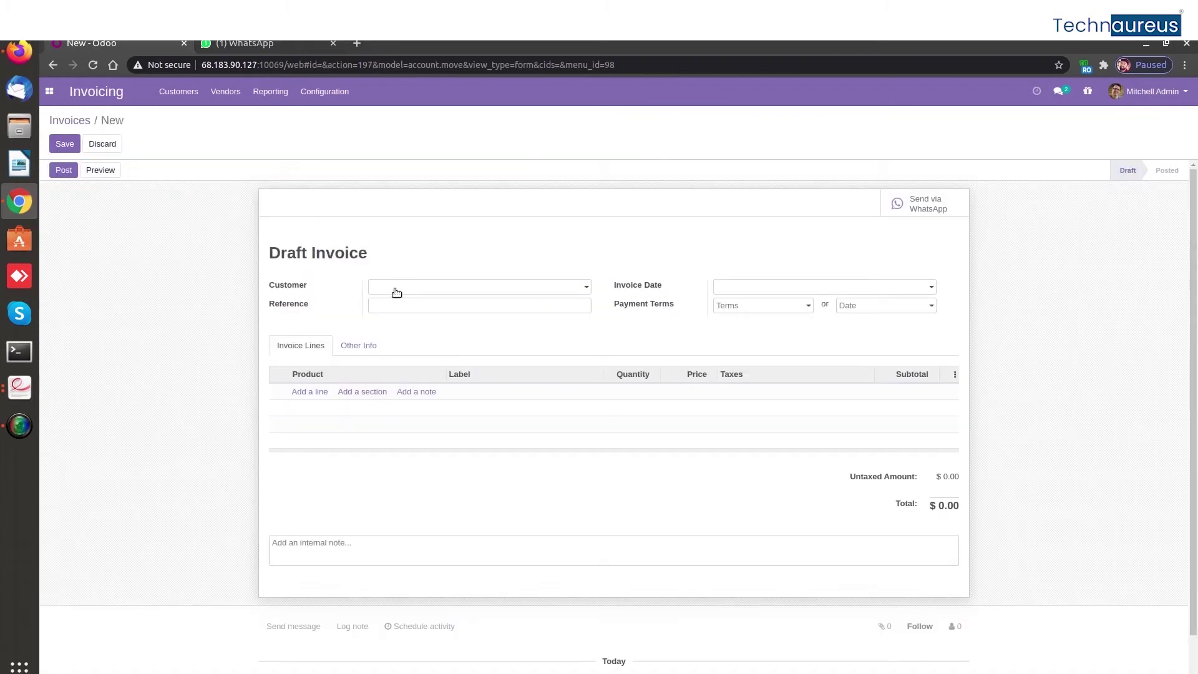
Enter technaureus as a new customer and open its full partner form, dismissing the error
{"action": "left_click", "coordinate": [397, 292]}
{"action": "type", "text": "techna"}
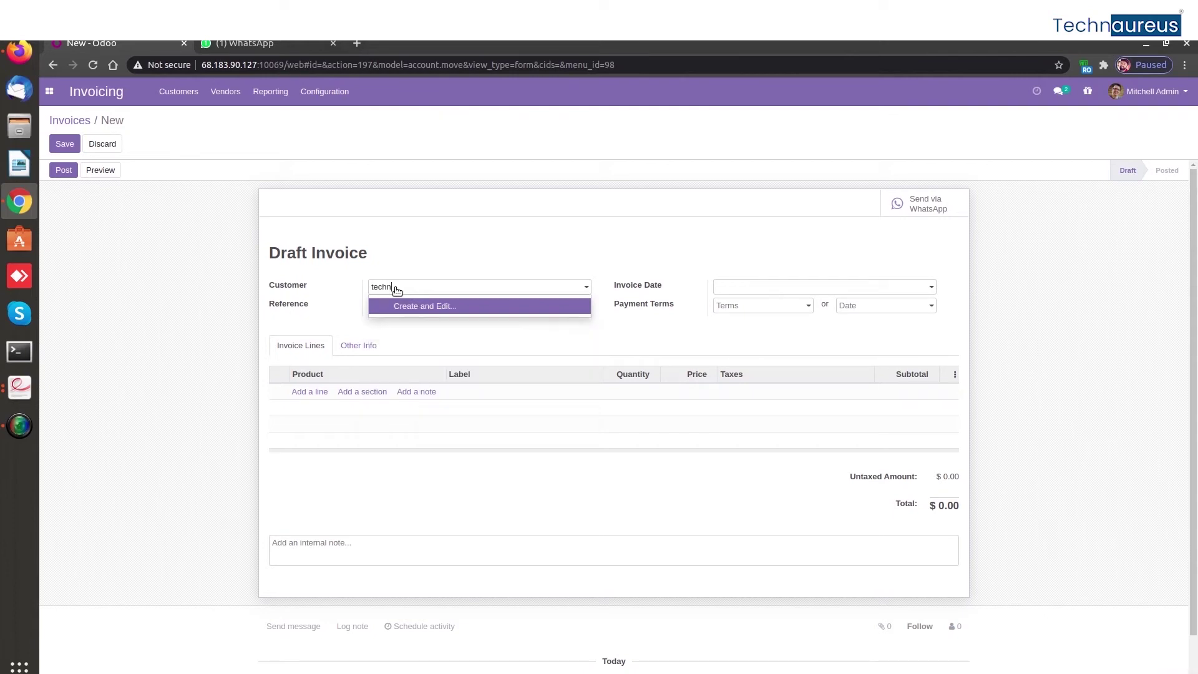
{"action": "key", "text": "Tab"}
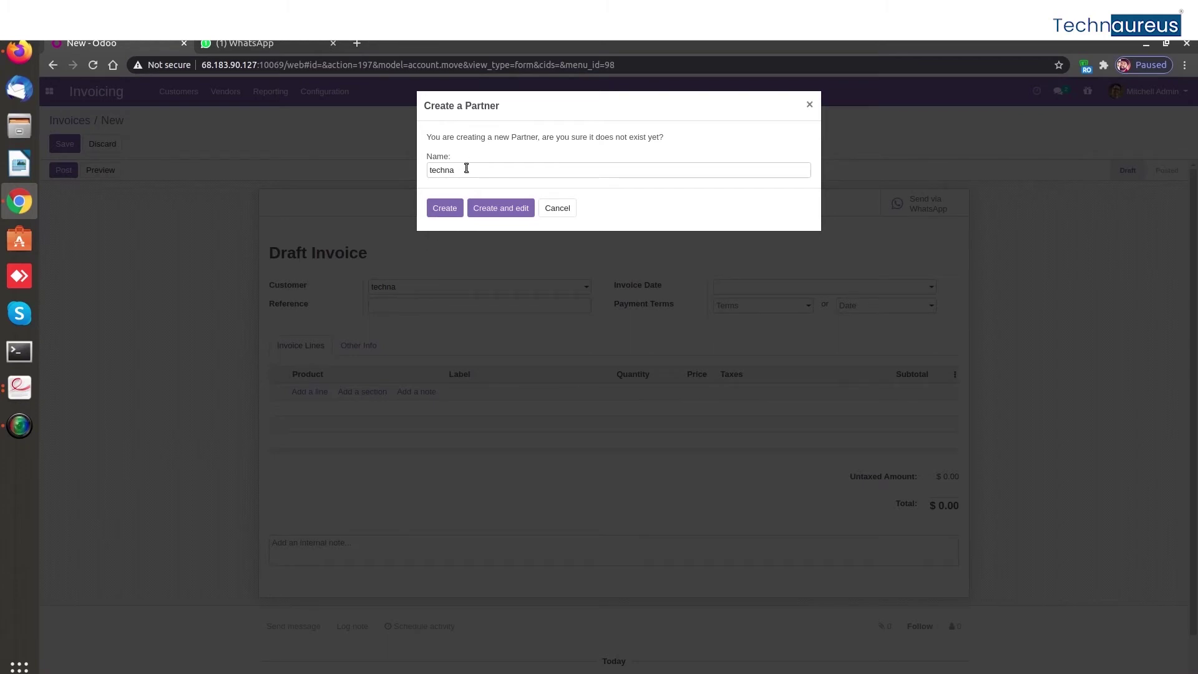
{"action": "type", "text": "ureus"}
{"action": "left_click", "coordinate": [500, 209]}
{"action": "left_click", "coordinate": [439, 193]}
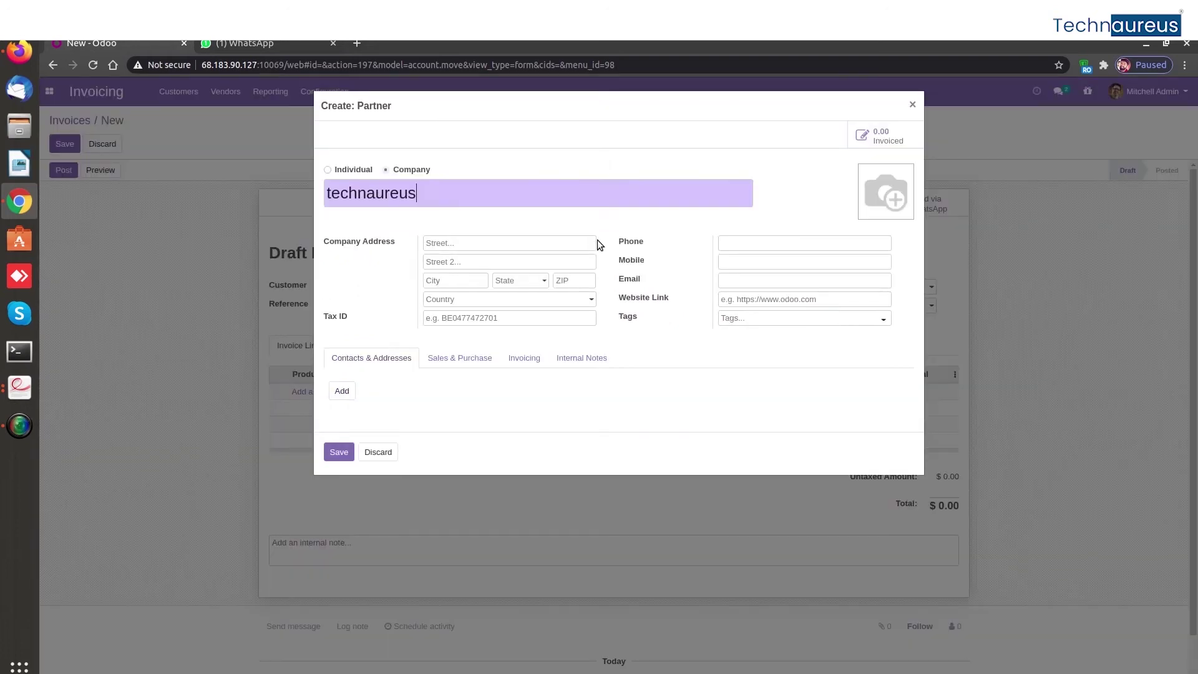
Enter the customer's mobile number and attempt to save the partner
{"action": "left_click", "coordinate": [740, 262]}
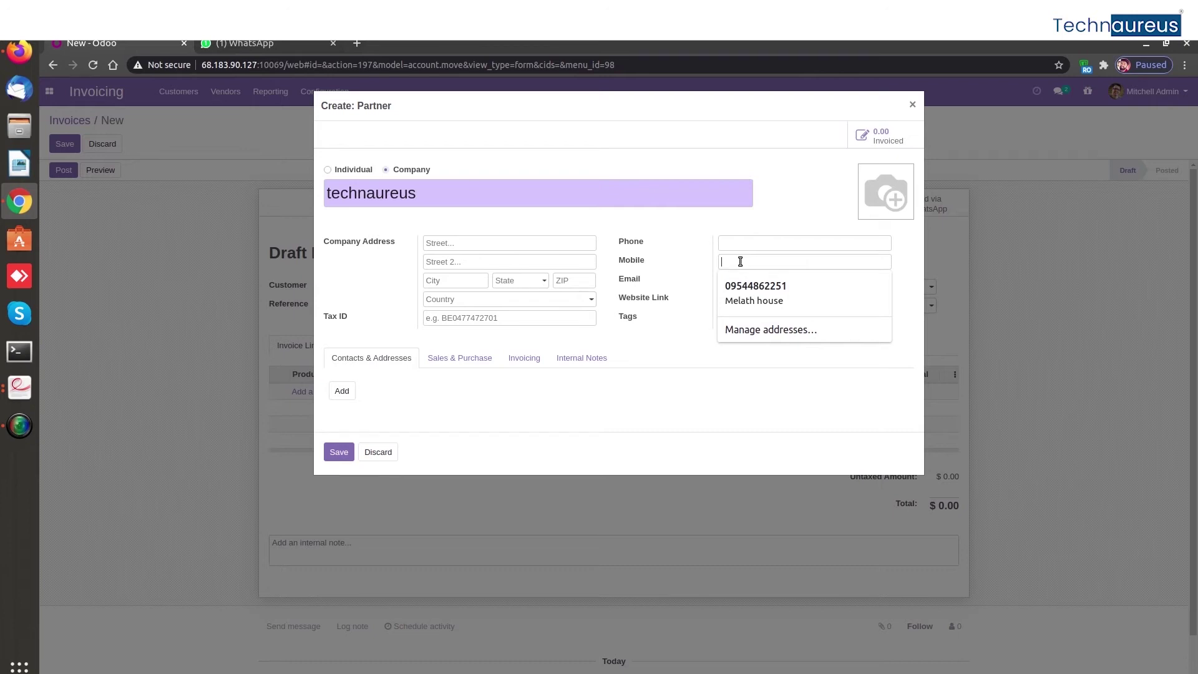
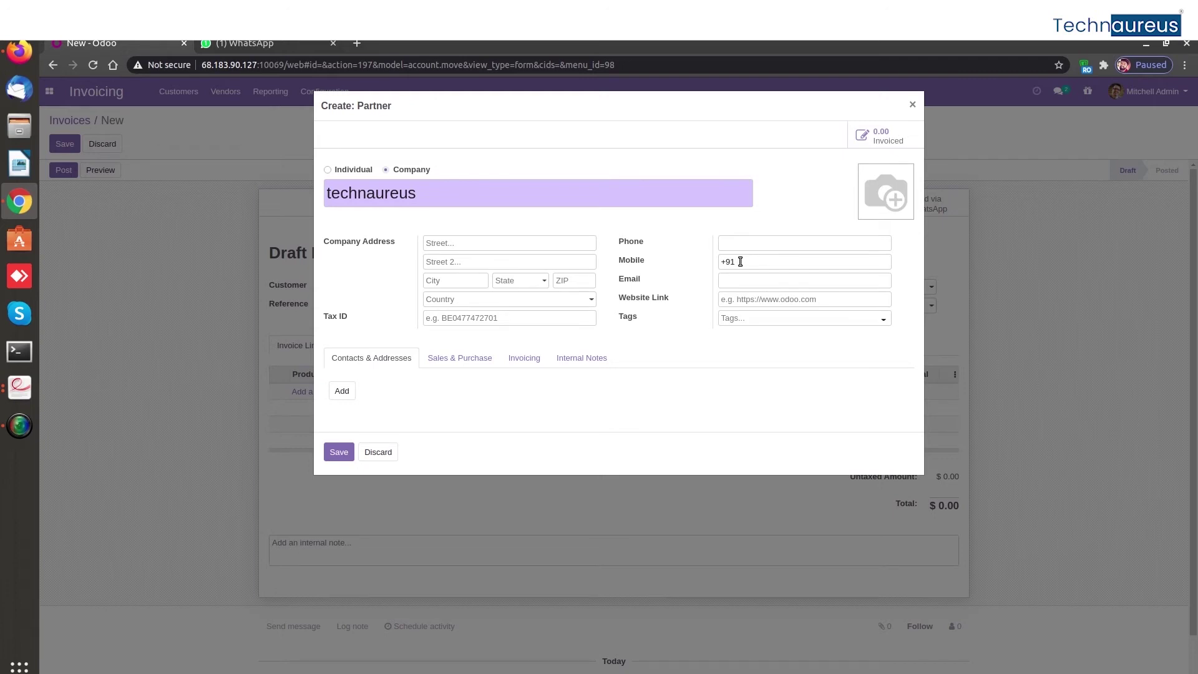
{"action": "left_click", "coordinate": [334, 454]}
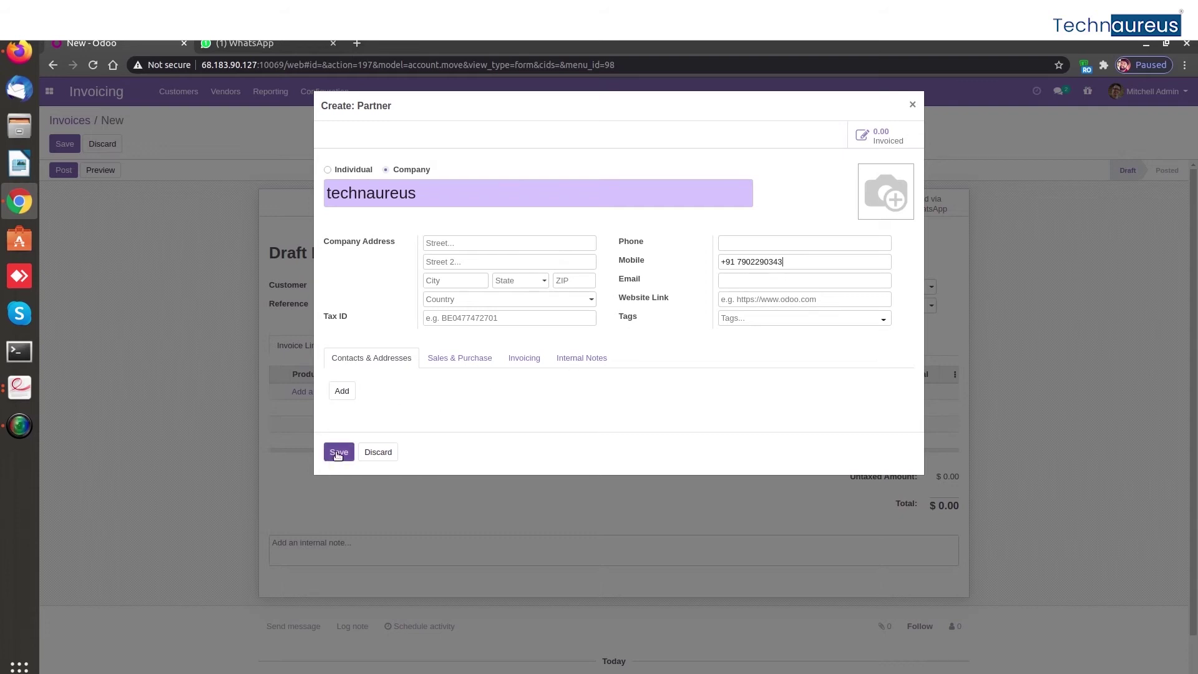
Set city kozhikode, state Kerala (IN), country India, and save the customer to the invoice
{"action": "left_click", "coordinate": [460, 283]}
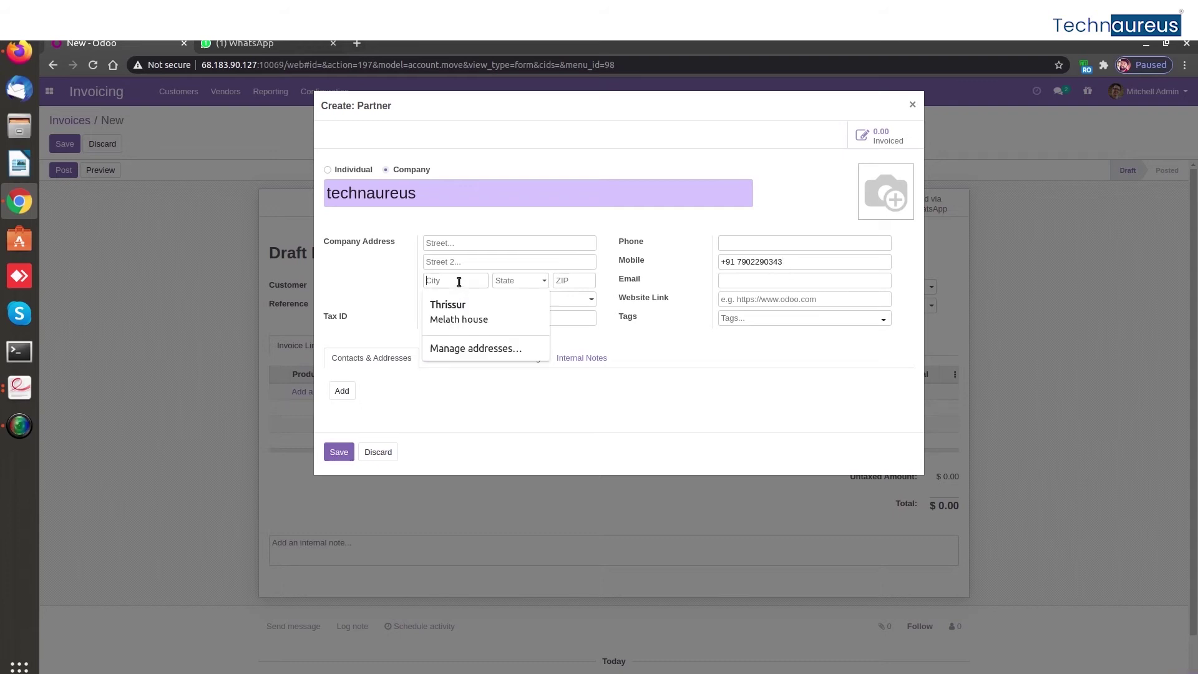
{"action": "type", "text": "kozhiko"}
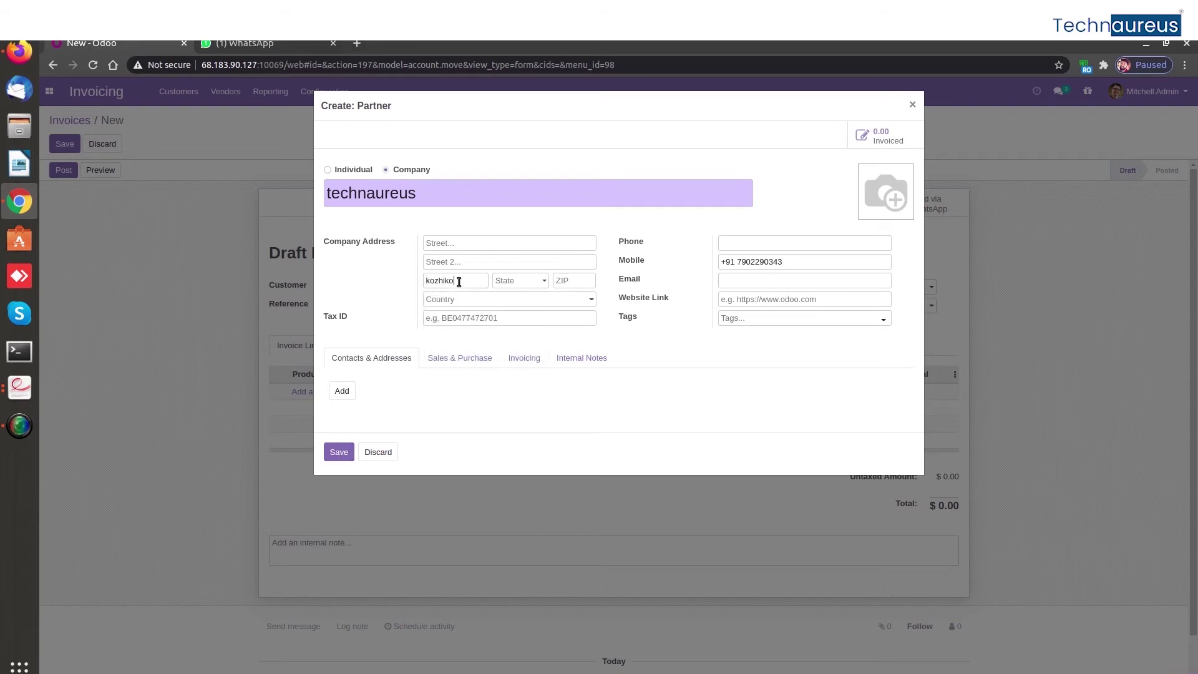
{"action": "type", "text": "de"}
{"action": "left_click", "coordinate": [509, 285]}
{"action": "type", "text": "kerala"}
{"action": "left_click", "coordinate": [523, 300]}
{"action": "left_click", "coordinate": [470, 300]}
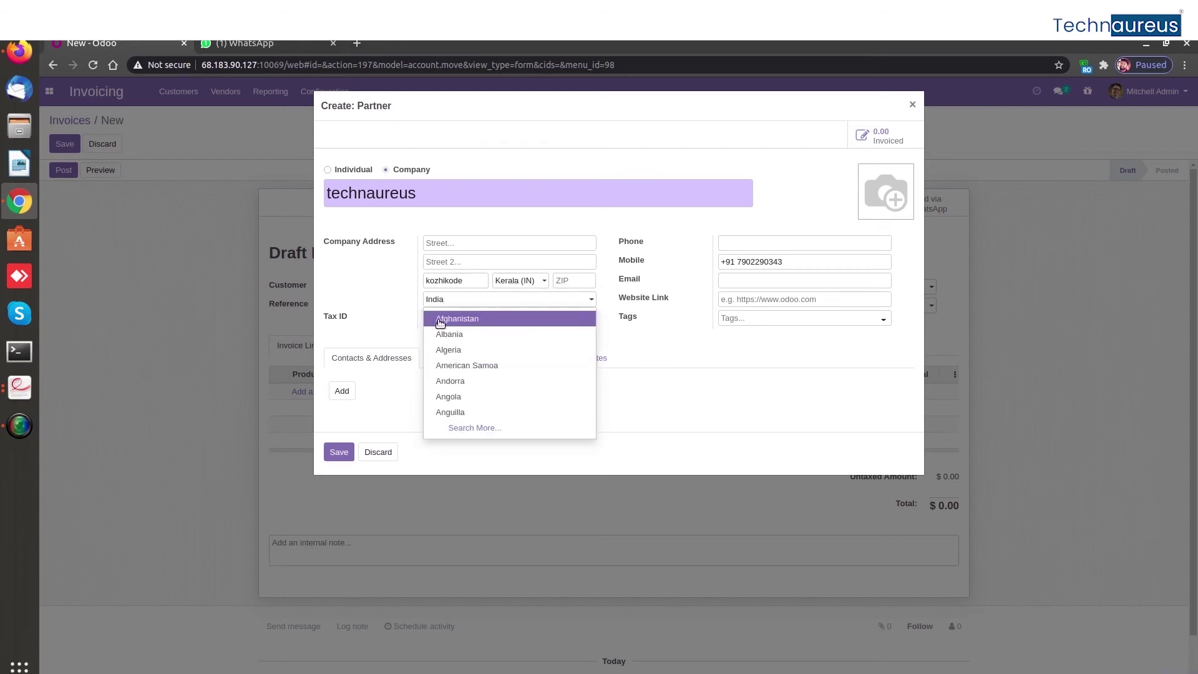
{"action": "left_click", "coordinate": [465, 299]}
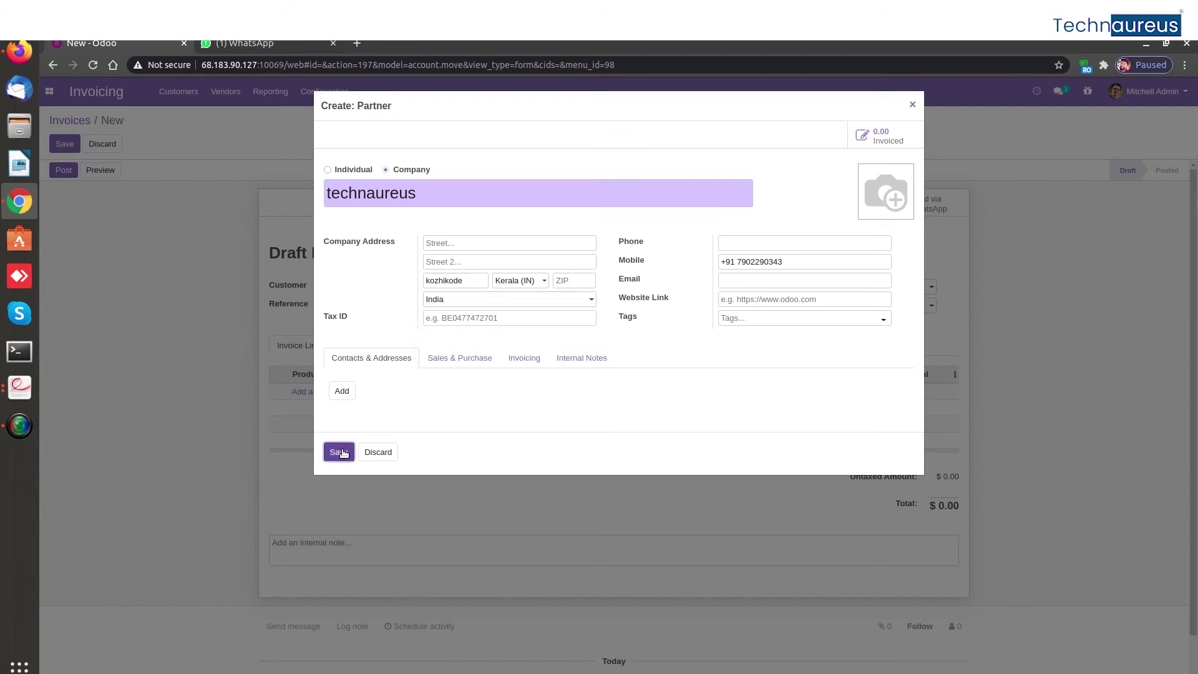
{"action": "left_click", "coordinate": [339, 452]}
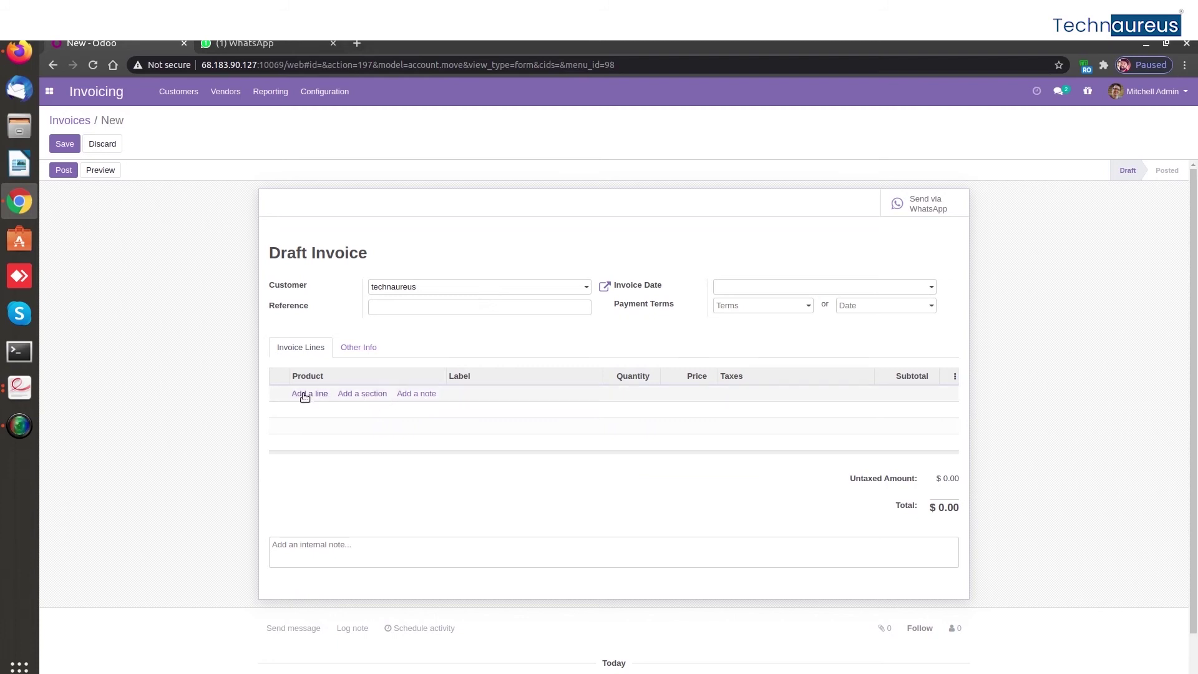
Set the invoice date to 10/09/2020 and payment terms to 15 Days
{"action": "left_click", "coordinate": [725, 292]}
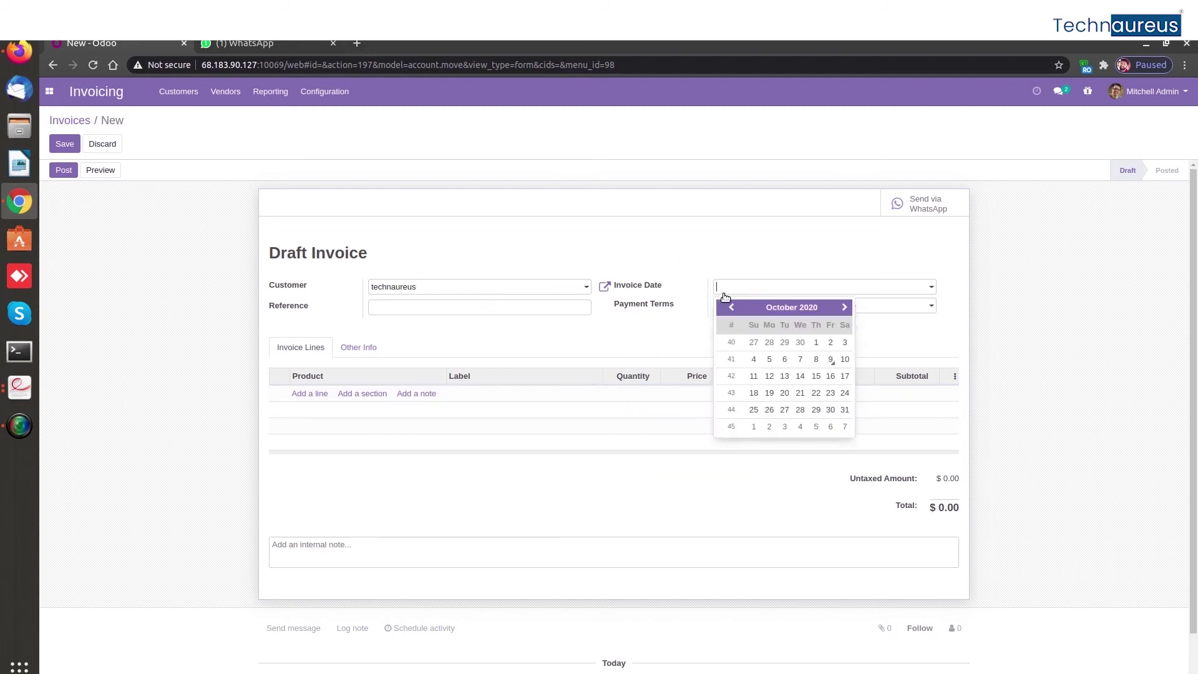
{"action": "left_click", "coordinate": [831, 360]}
{"action": "left_click", "coordinate": [772, 311]}
{"action": "left_click", "coordinate": [753, 345]}
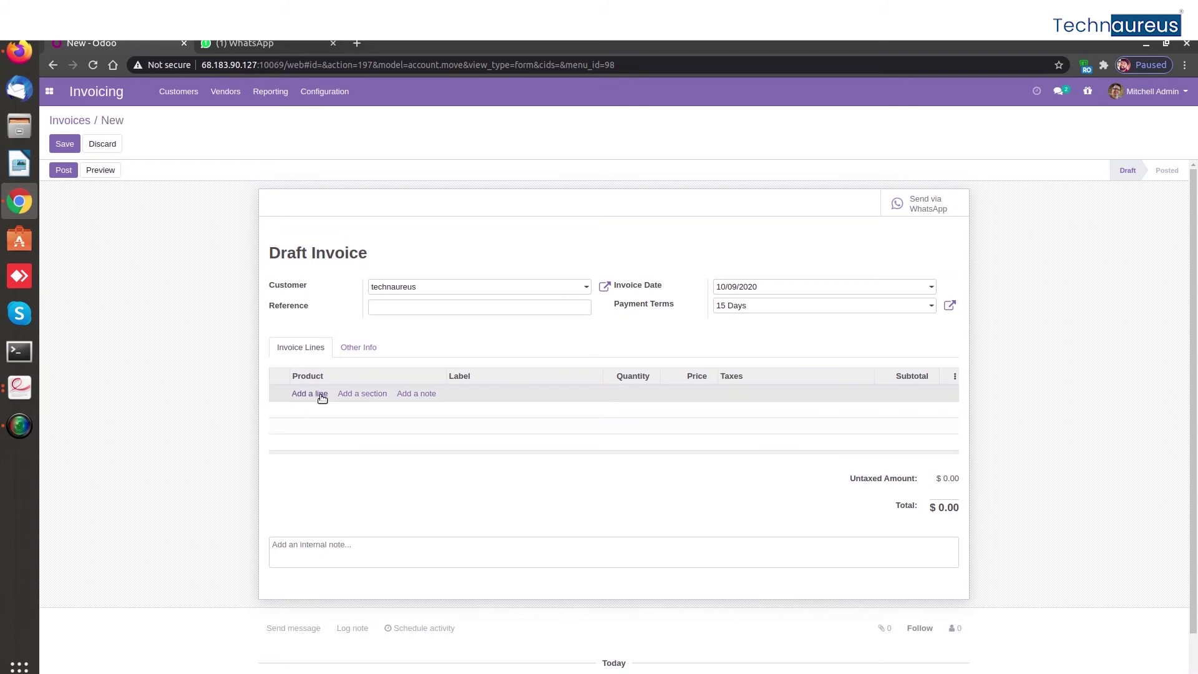
Add Customizable Desk and Large Cabinet lines and save the draft, totalling $1,288.46
{"action": "left_click", "coordinate": [319, 395]}
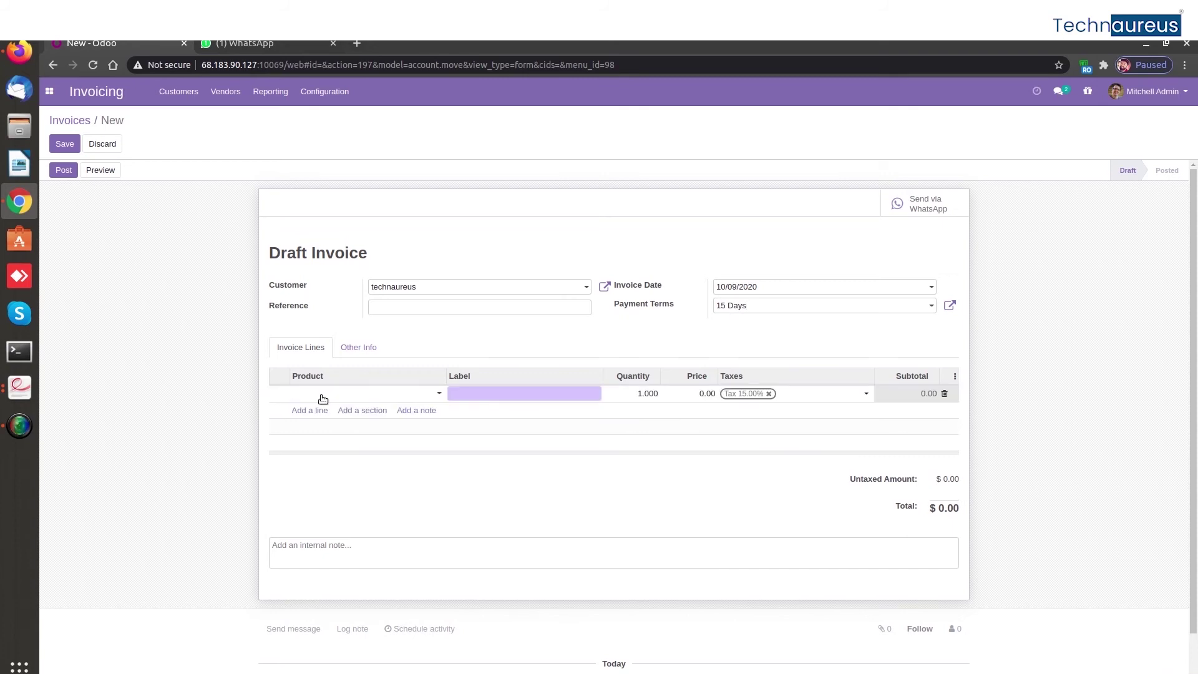
{"action": "left_click", "coordinate": [323, 399]}
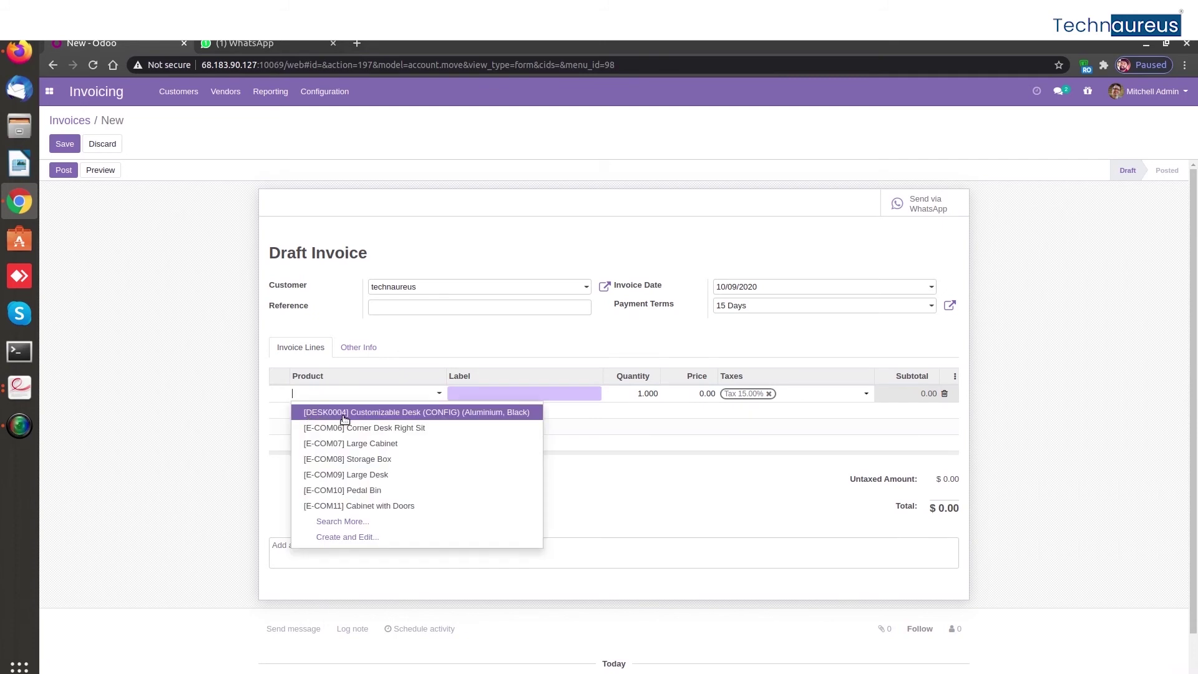
{"action": "key", "text": "Escape"}
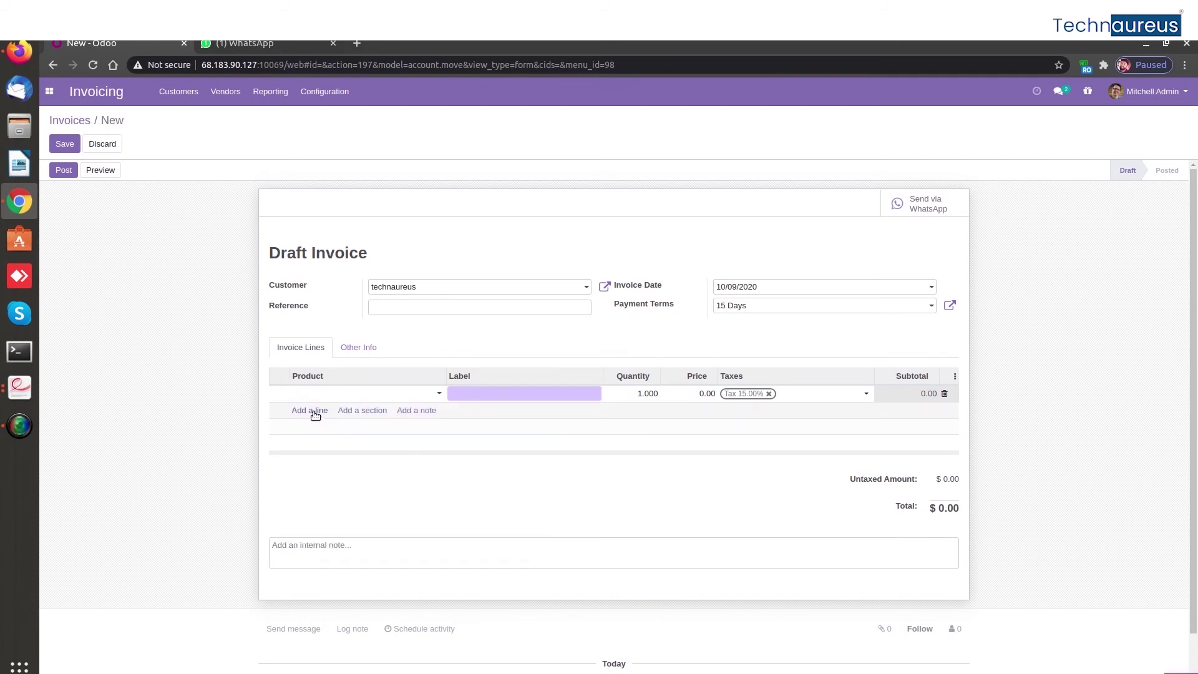
{"action": "left_click", "coordinate": [313, 438]}
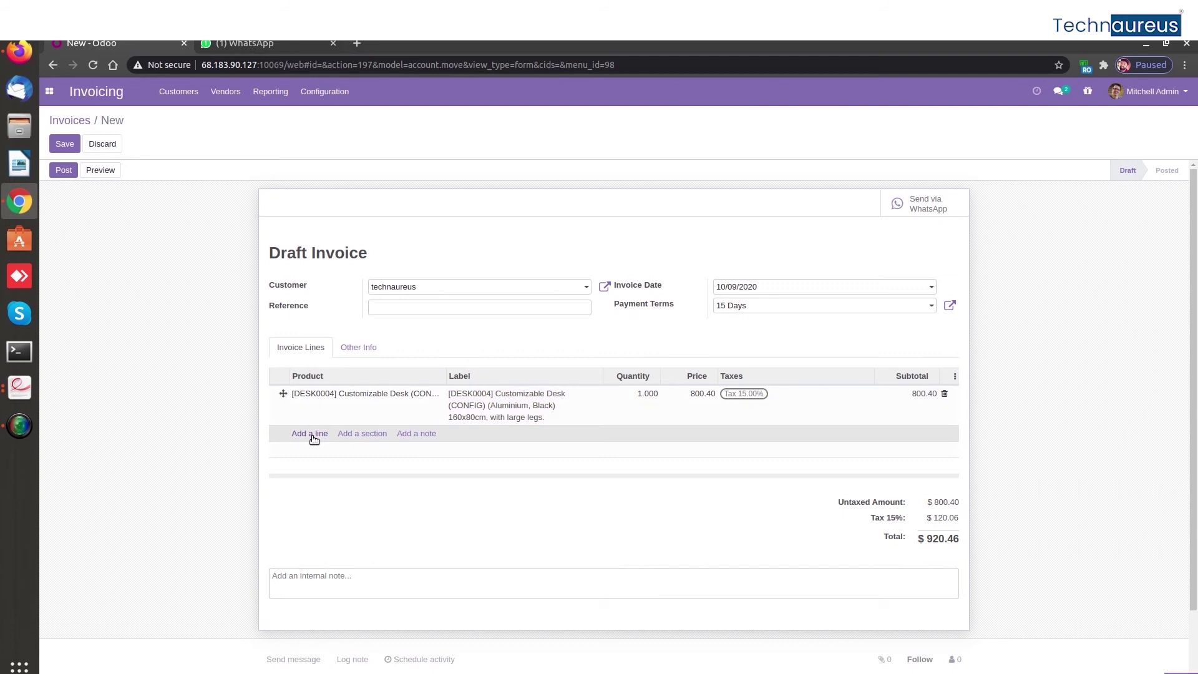
{"action": "left_click", "coordinate": [310, 435]}
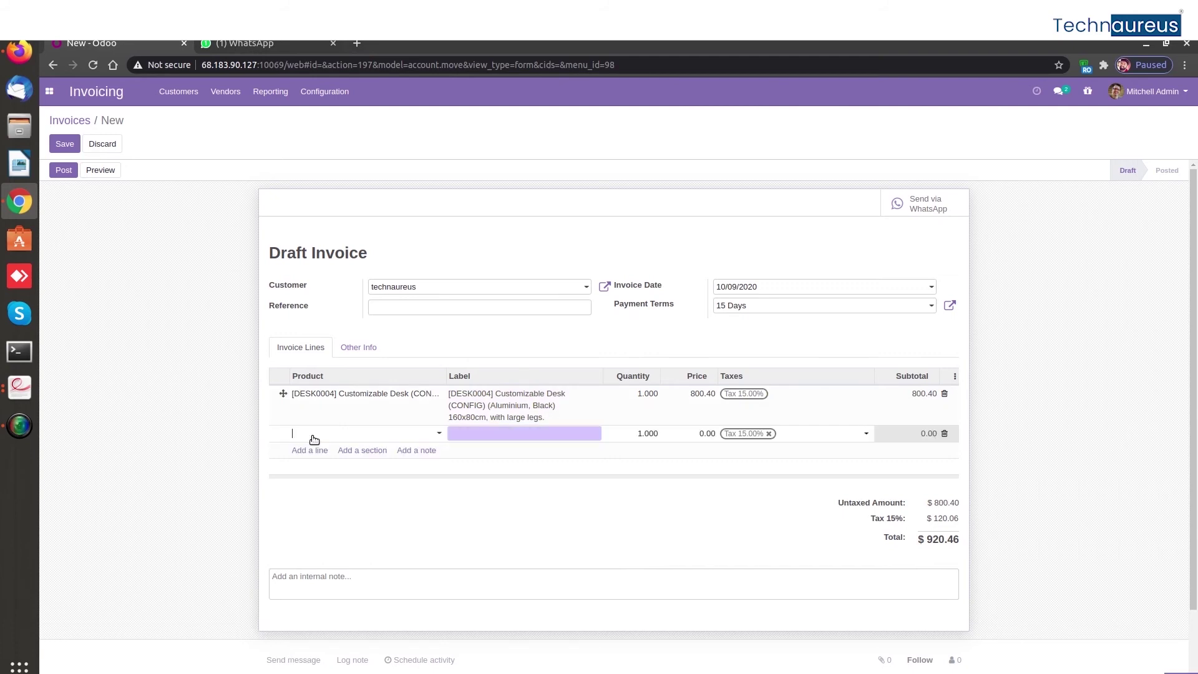
{"action": "left_click", "coordinate": [314, 439]}
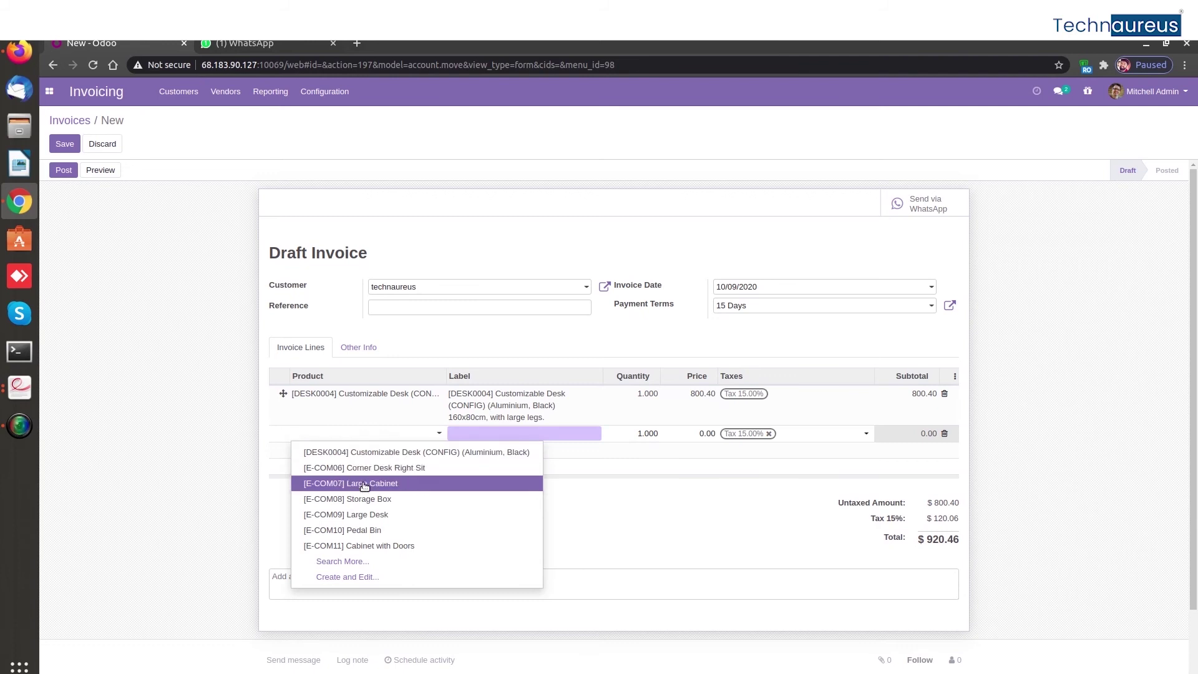
{"action": "key", "text": "Escape"}
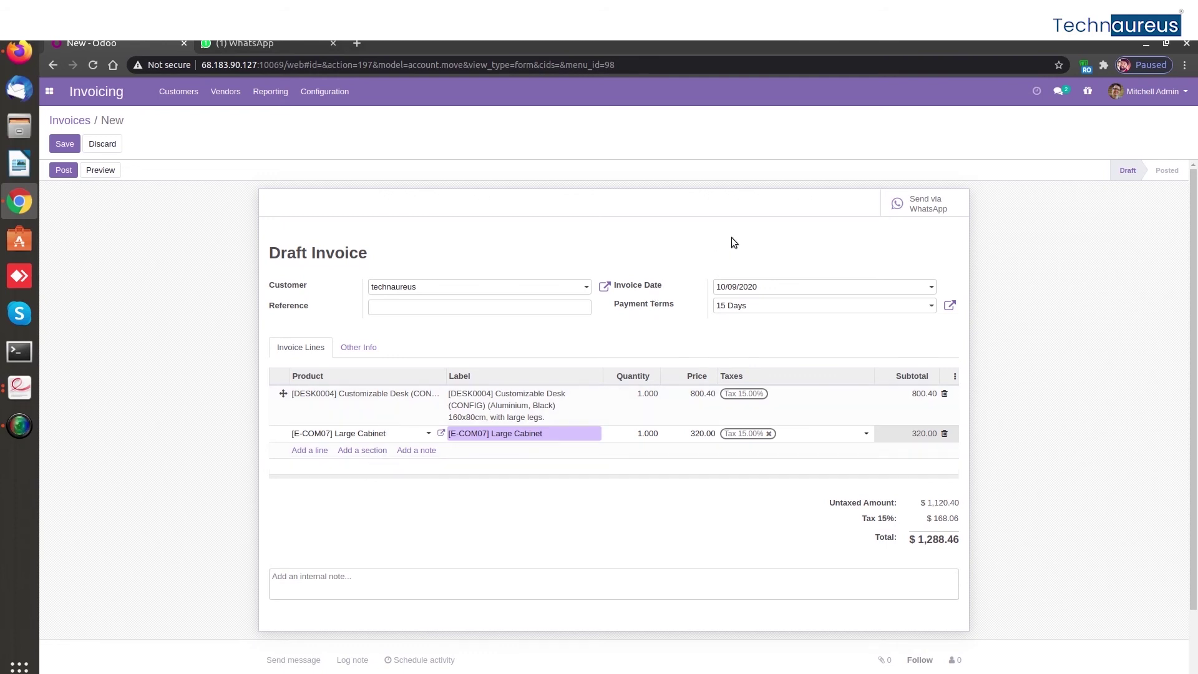
{"action": "left_click", "coordinate": [915, 208]}
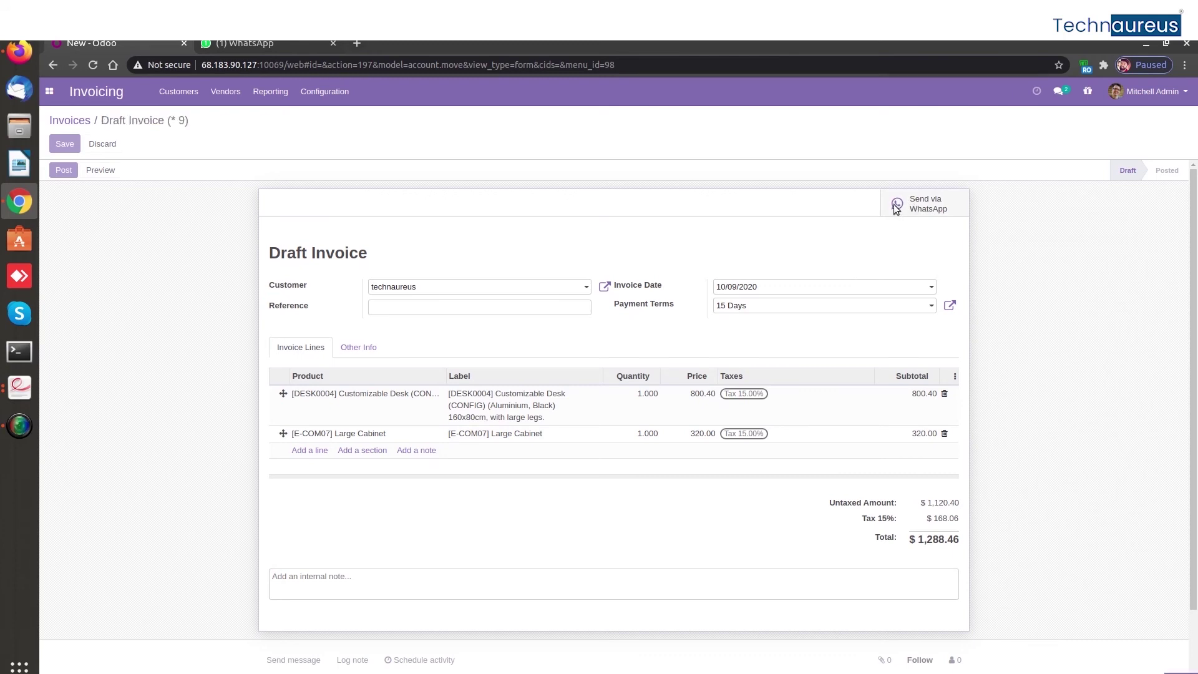
Send the invoice via WhatsApp, retrying after the popup-blocked warning
{"action": "left_click", "coordinate": [894, 212]}
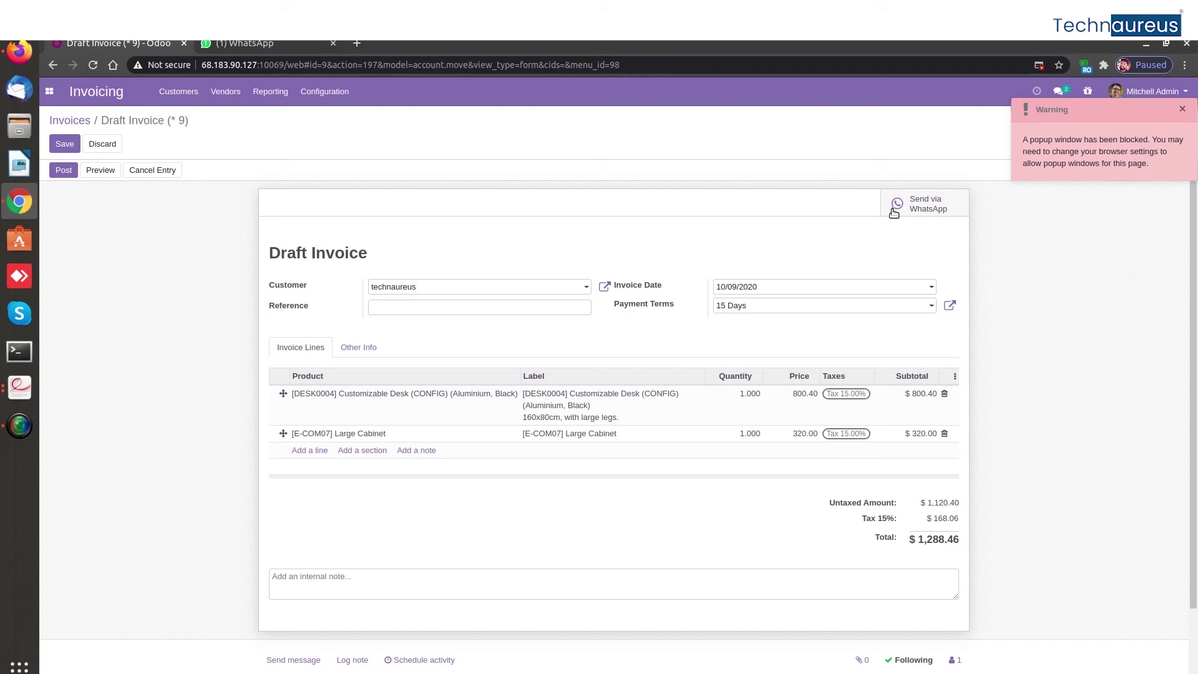
{"action": "left_click", "coordinate": [908, 208]}
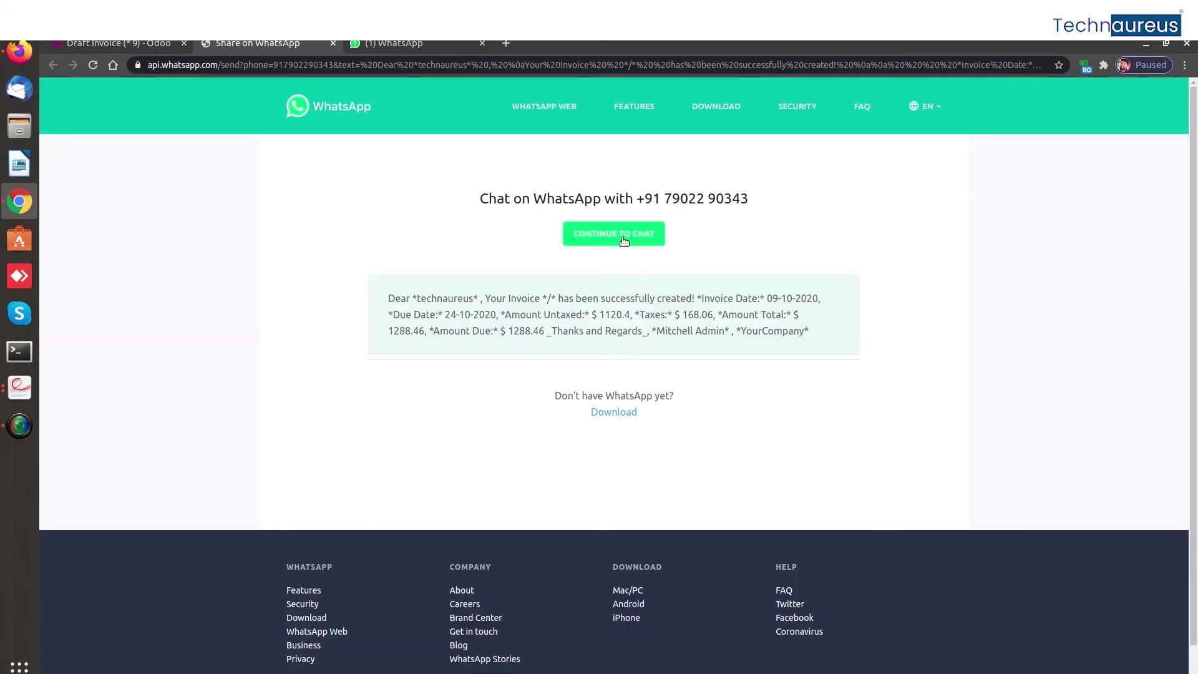
Open the customer chat in WhatsApp Web and send the prefilled $1288.46 invoice message
{"action": "left_click", "coordinate": [615, 234]}
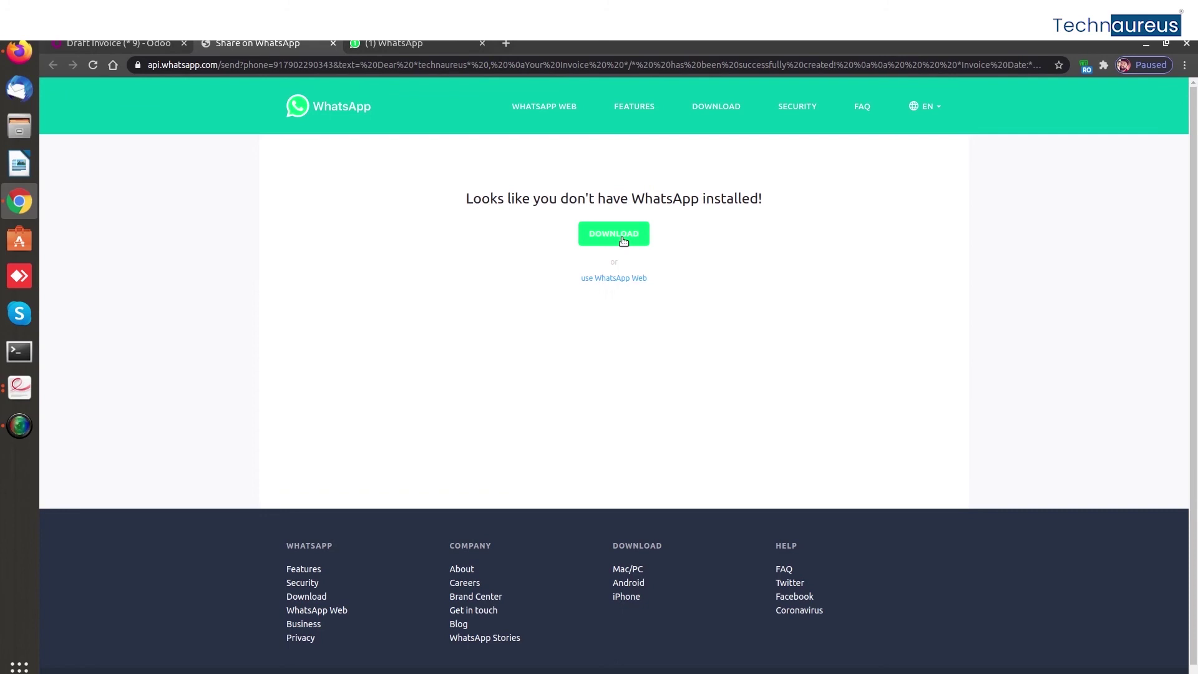
{"action": "left_click", "coordinate": [624, 279]}
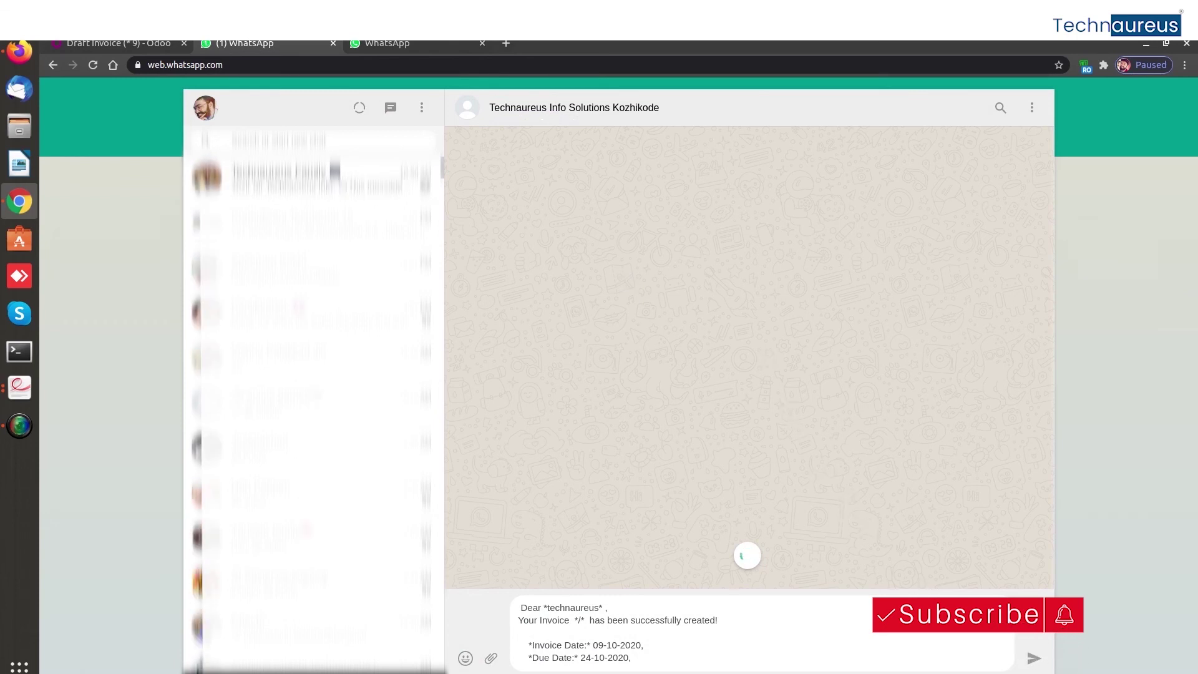
{"action": "left_click", "coordinate": [1034, 659]}
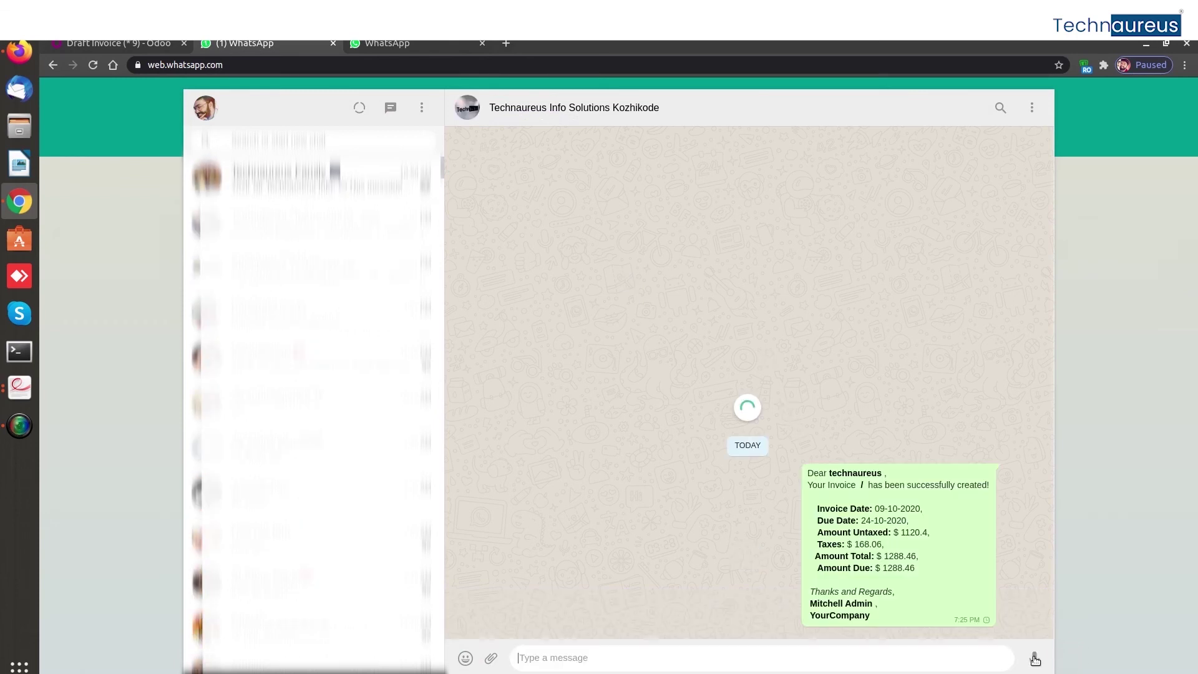